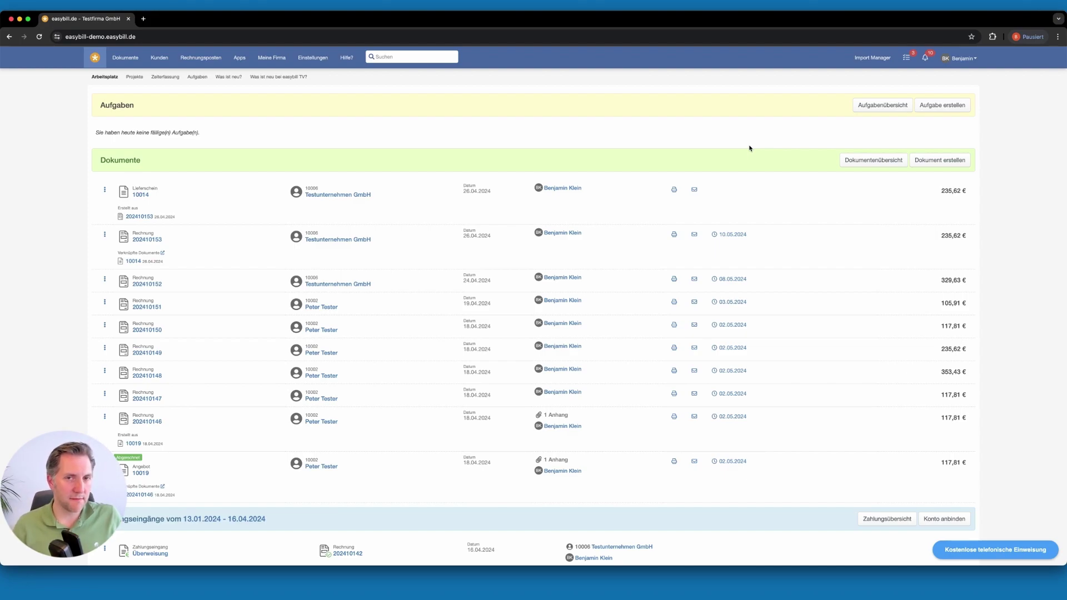
# Step: Open the permissions of the Mitarbeiter system group from the company's employee groups
pyautogui.click(279, 54)
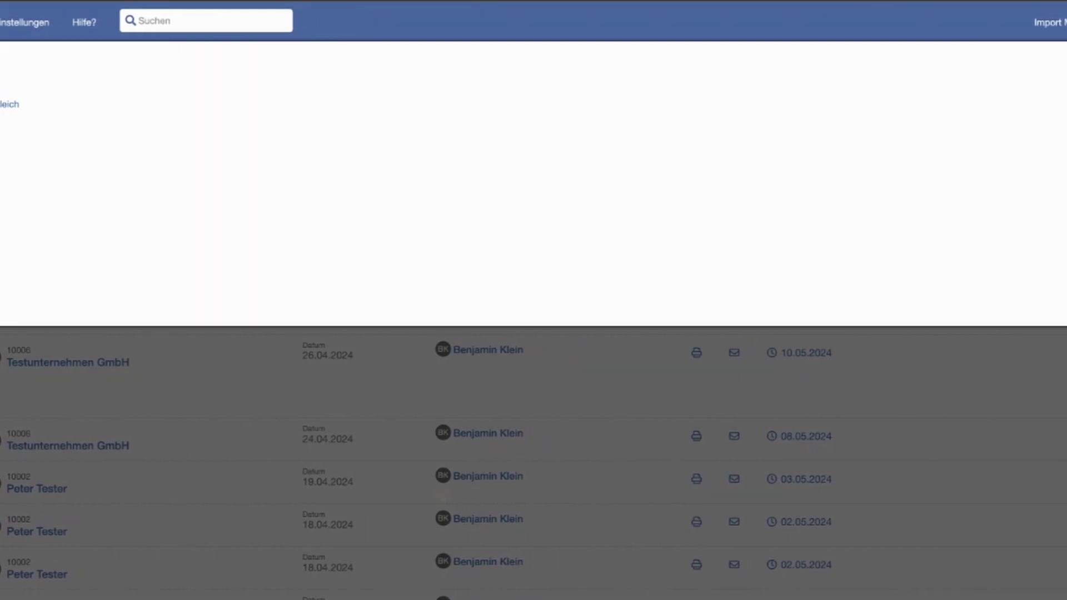
pyautogui.click(3, 225)
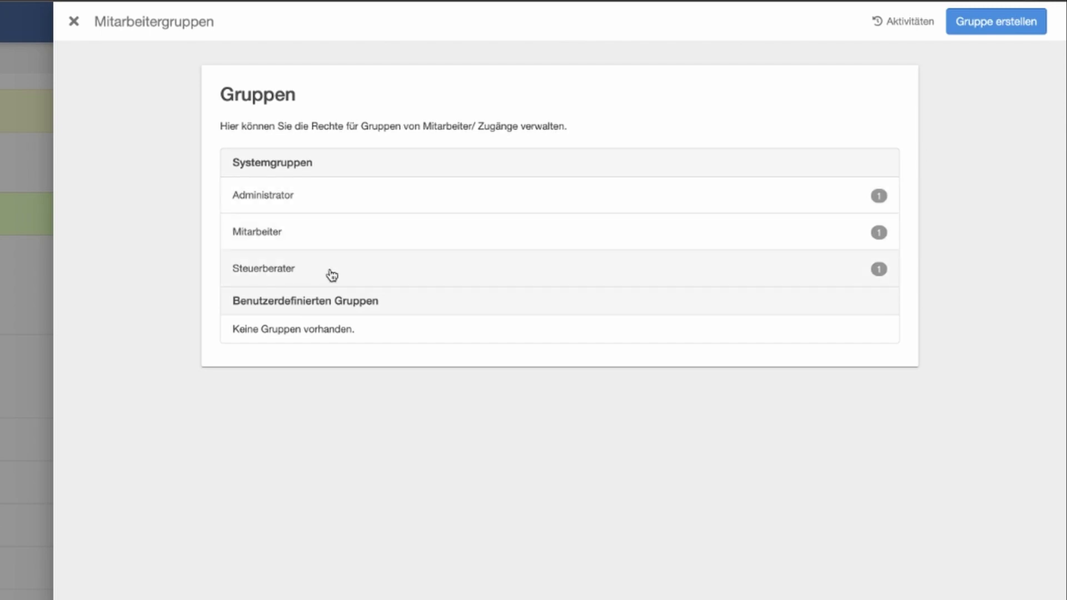
pyautogui.click(331, 236)
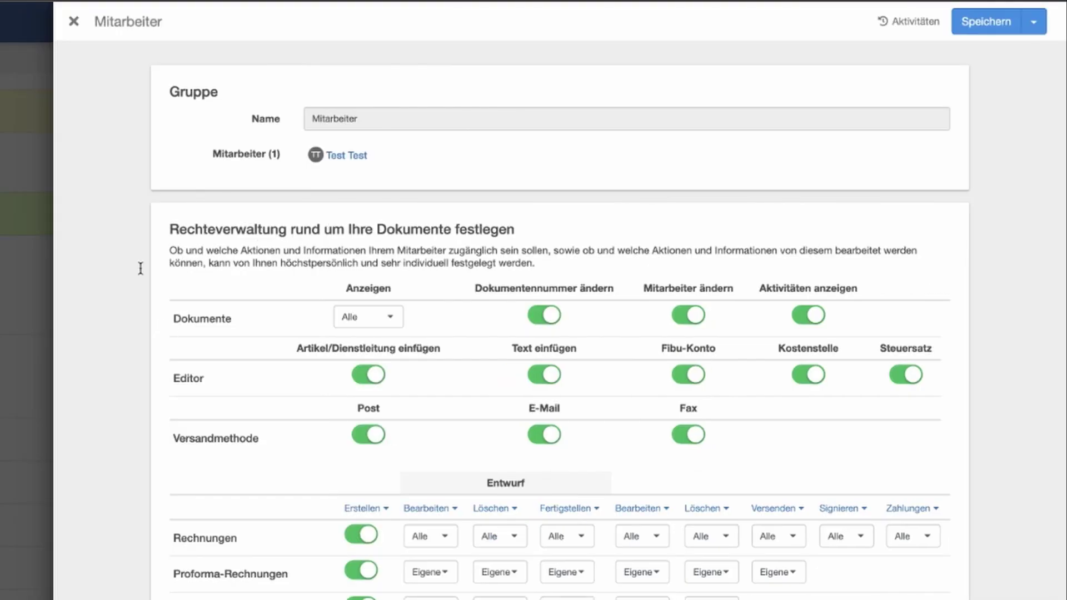
# Step: Review the Mitarbeiter group's document permissions, including the display options, editor rights, shipping methods and rights per document type
pyautogui.click(382, 318)
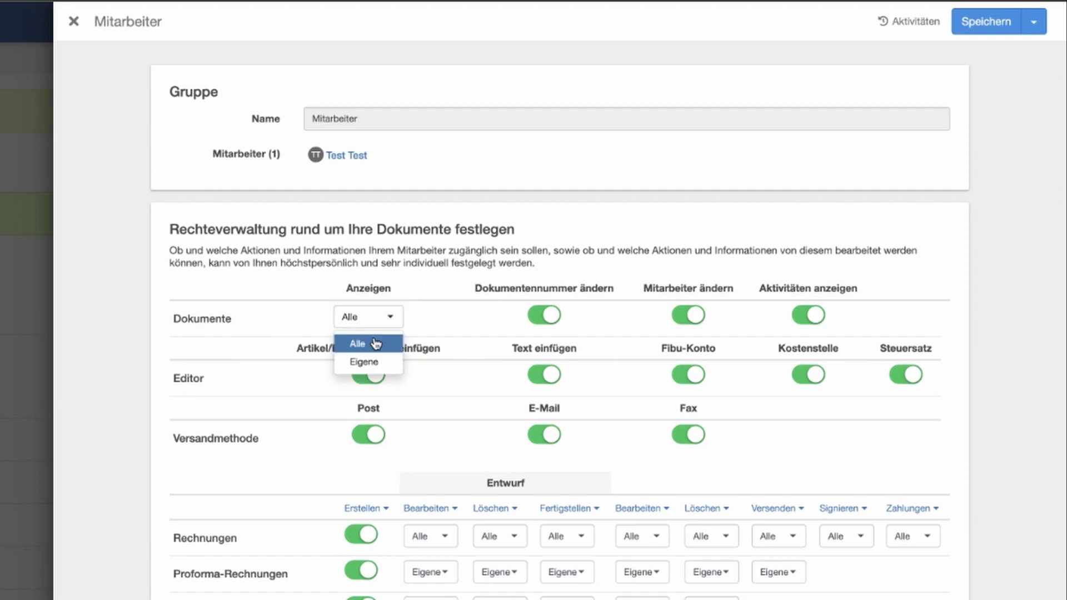
pyautogui.click(272, 307)
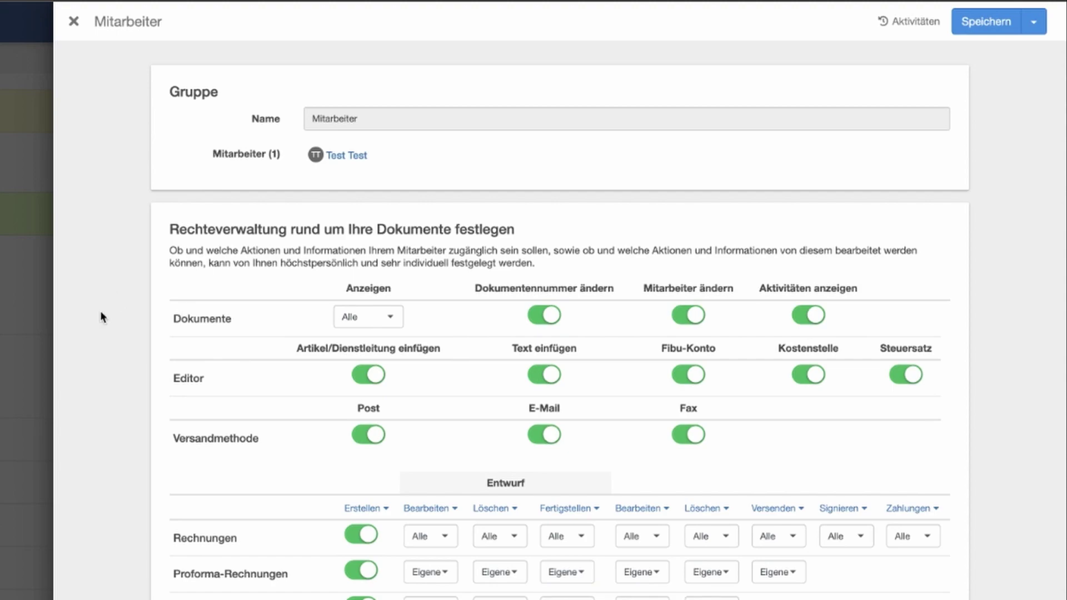
pyautogui.doubleClick(189, 378)
pyautogui.doubleClick(178, 437)
pyautogui.click(161, 442)
pyautogui.scroll(-5, 159, 437)
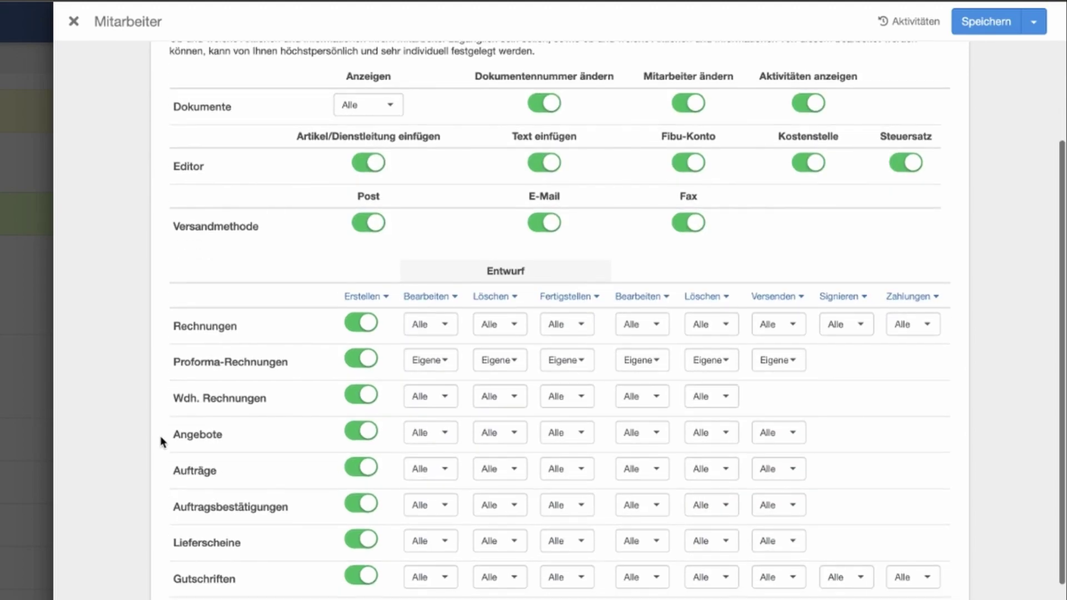
pyautogui.scroll(-2, 160, 441)
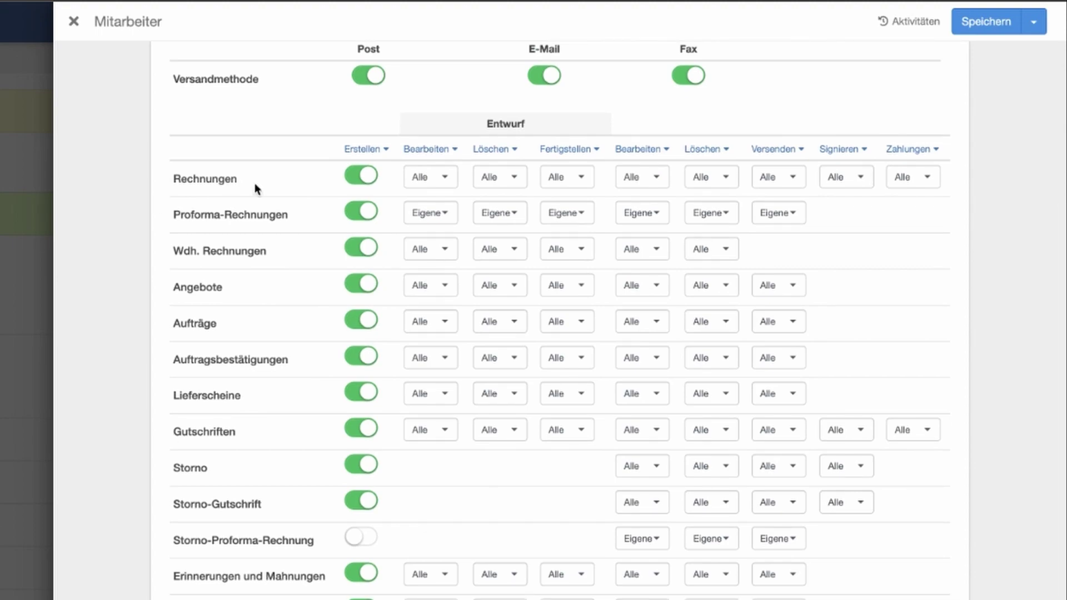
# Step: Disable the creation of Rechnungen for the group and view the options for editing their drafts
pyautogui.click(366, 176)
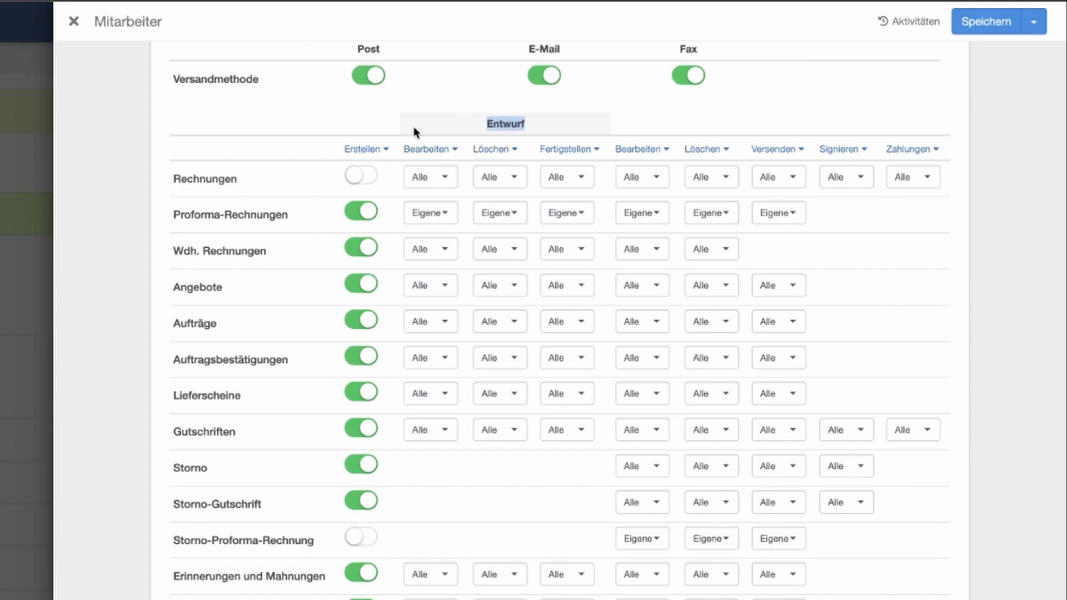
pyautogui.click(446, 178)
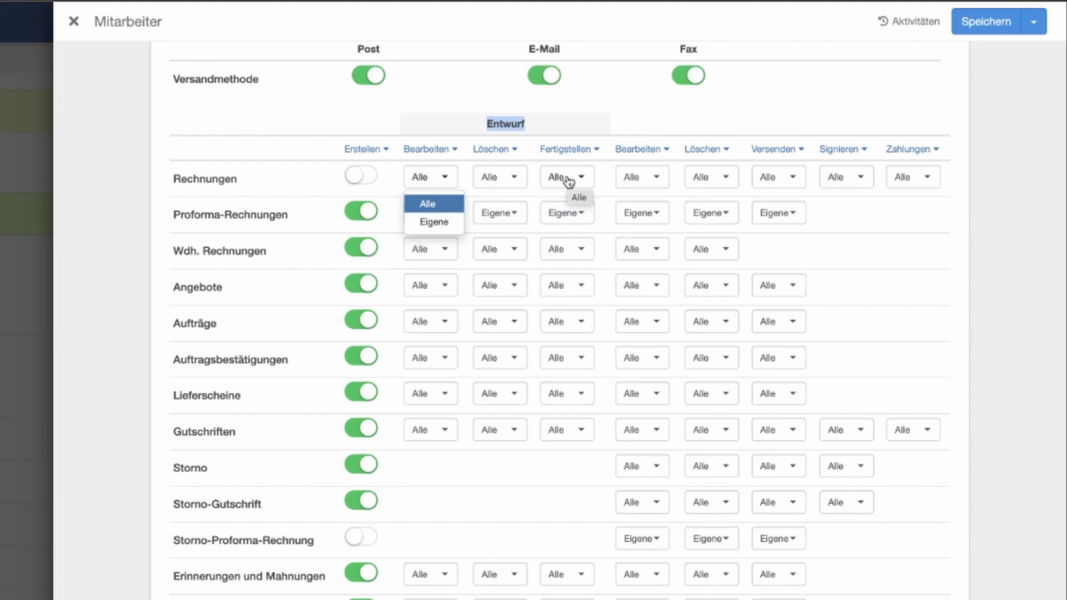
pyautogui.click(318, 186)
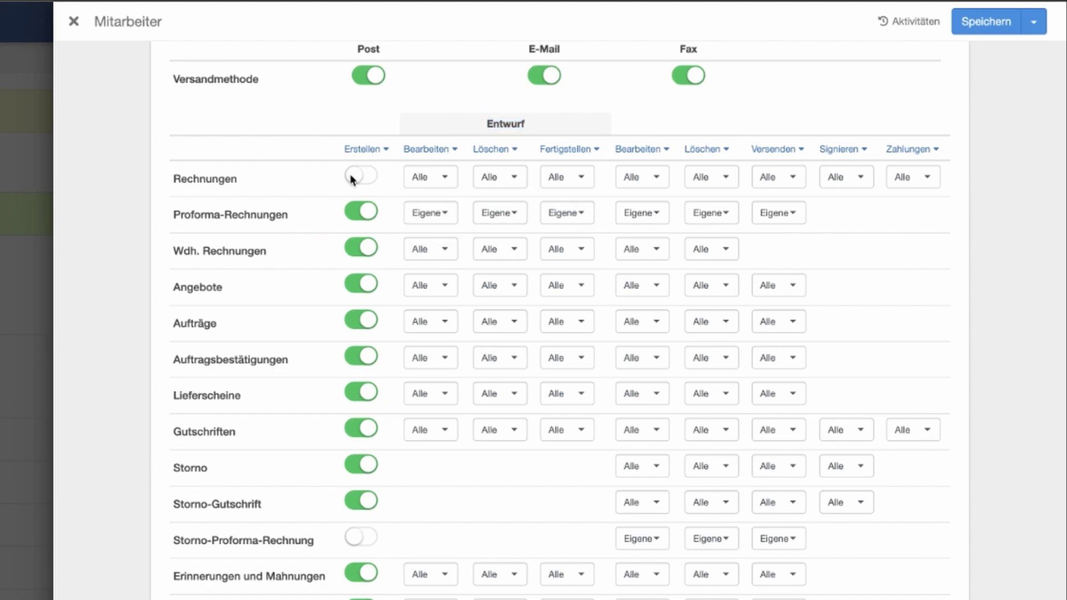
# Step: Allow the group to create Rechnungen and set the Fertigstellen right for their drafts to Keine
pyautogui.click(565, 177)
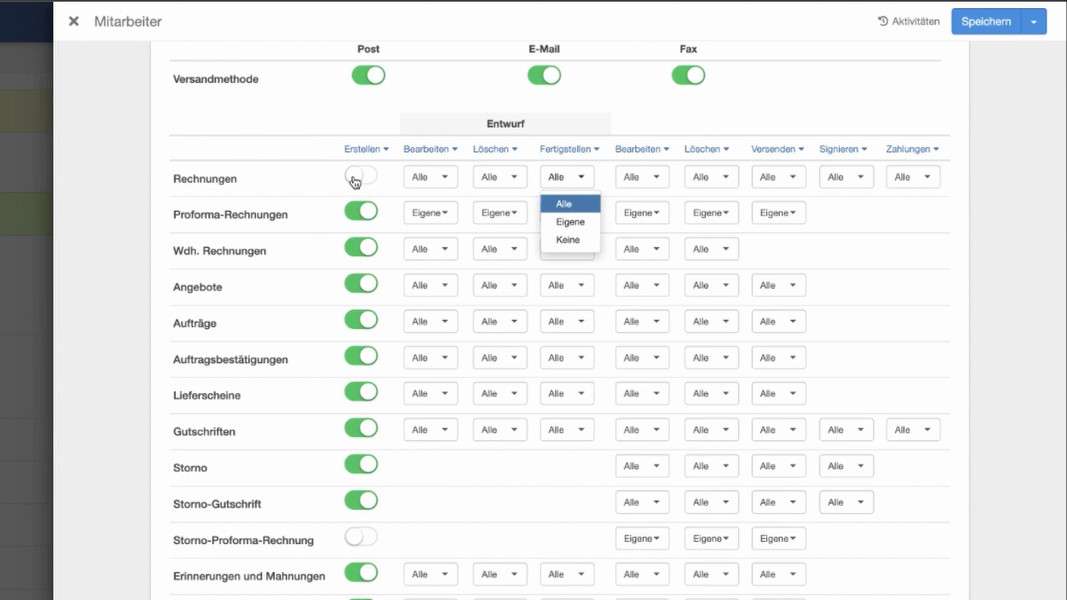
pyautogui.click(358, 178)
pyautogui.click(581, 178)
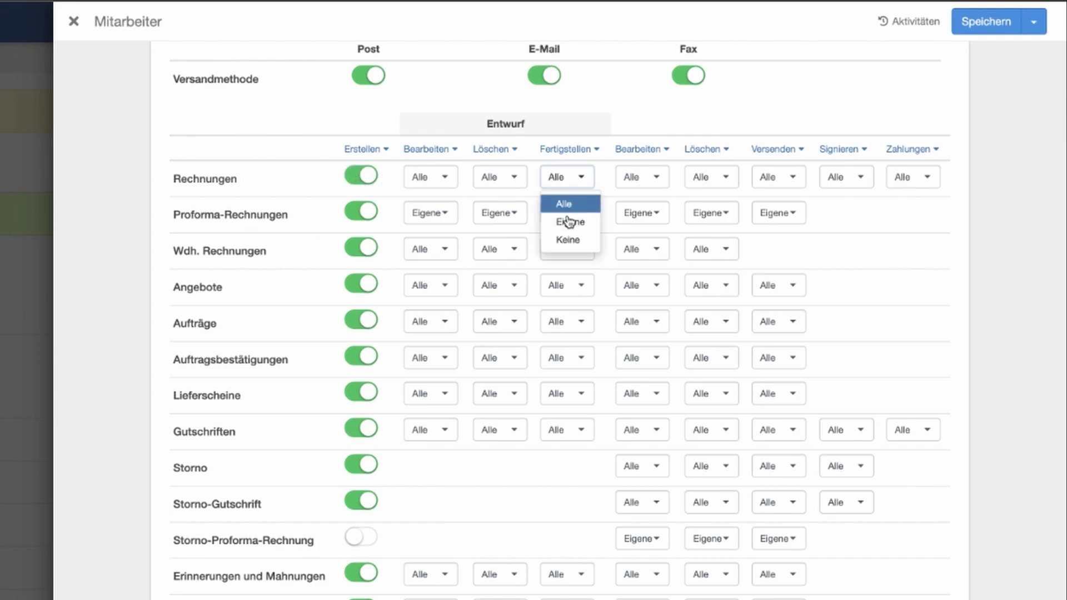
pyautogui.click(568, 238)
pyautogui.click(251, 173)
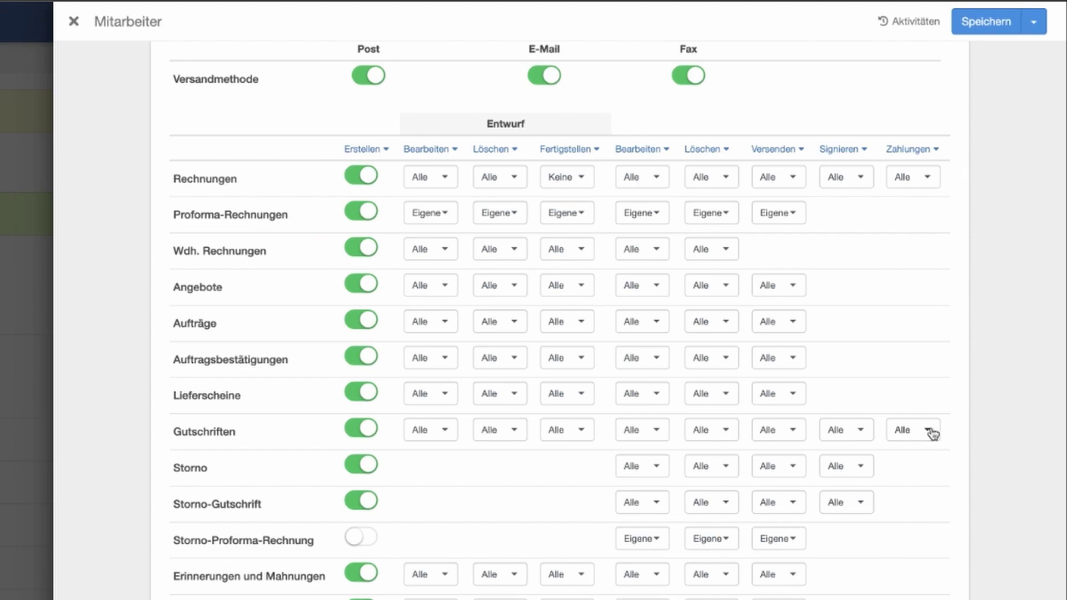
# Step: Set the group's Anzeigen right for Kunden to Eigene in the company permissions
pyautogui.scroll(-6, 932, 433)
pyautogui.scroll(-5, 932, 433)
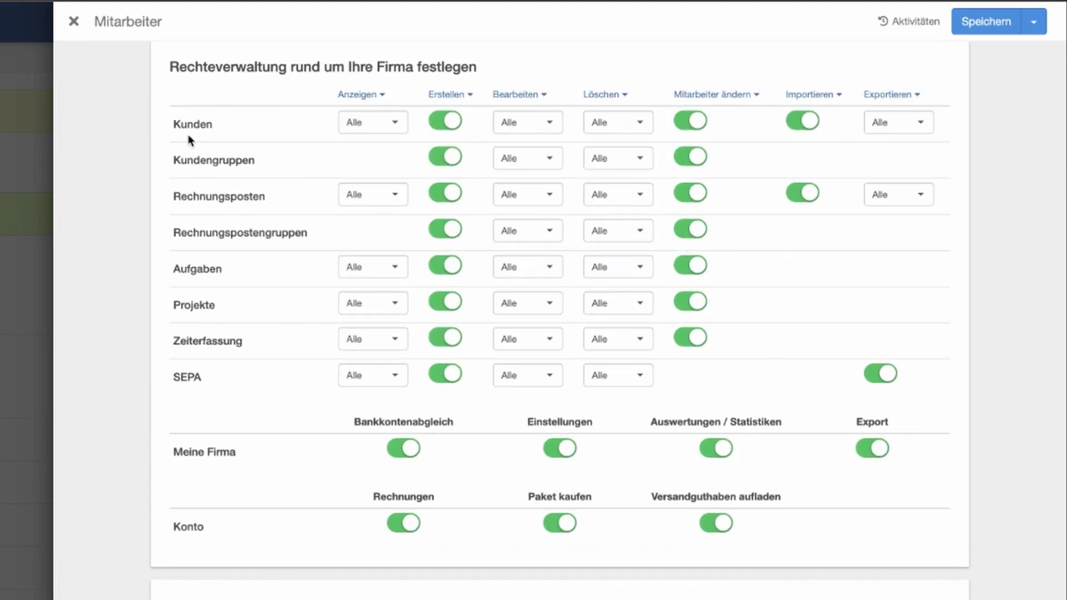
pyautogui.click(384, 136)
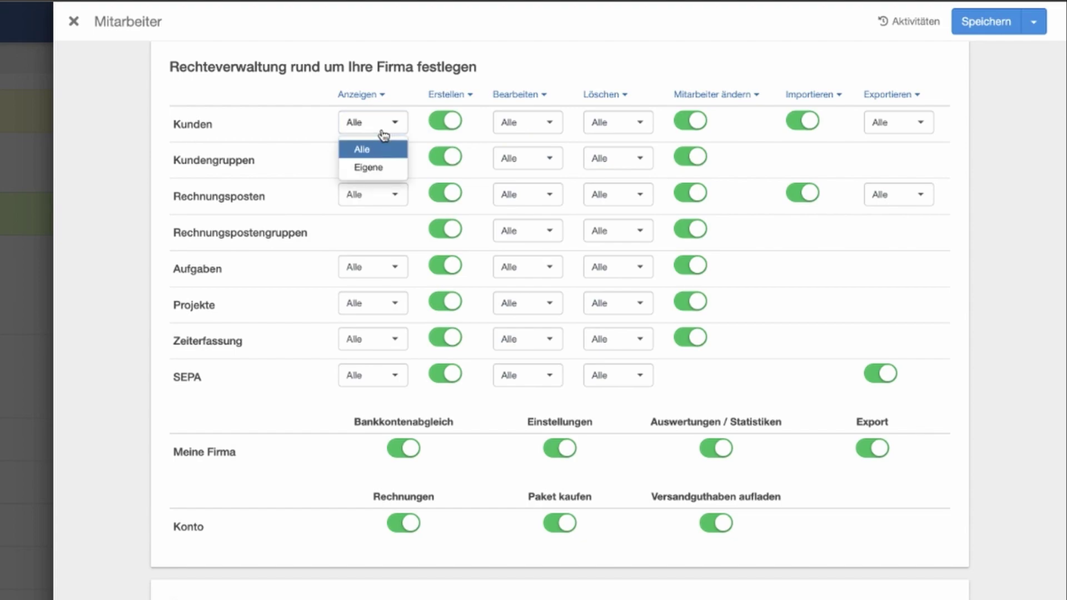
pyautogui.click(384, 172)
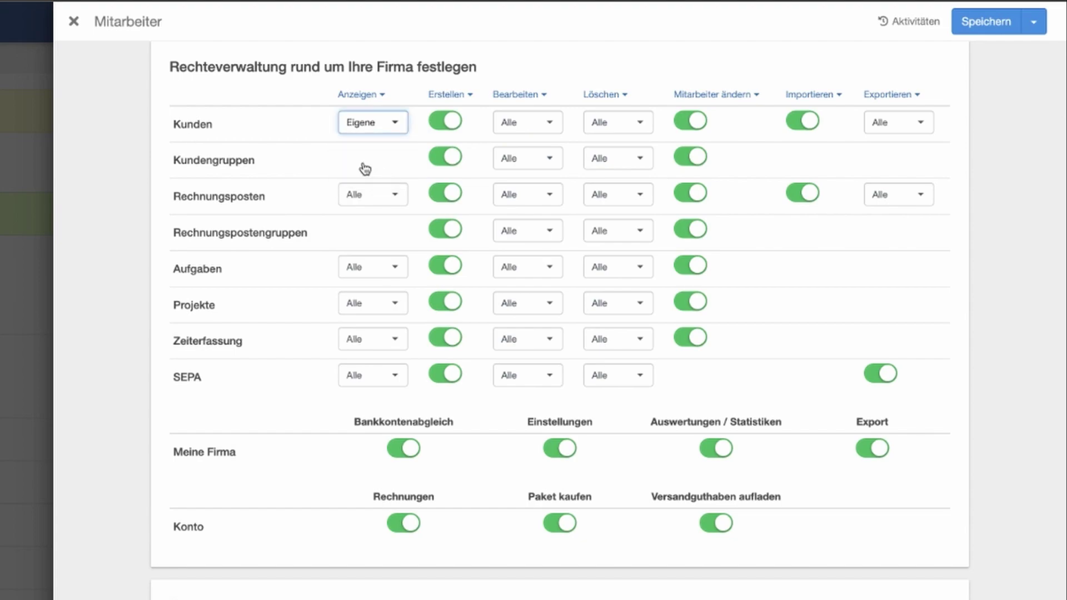
pyautogui.click(245, 118)
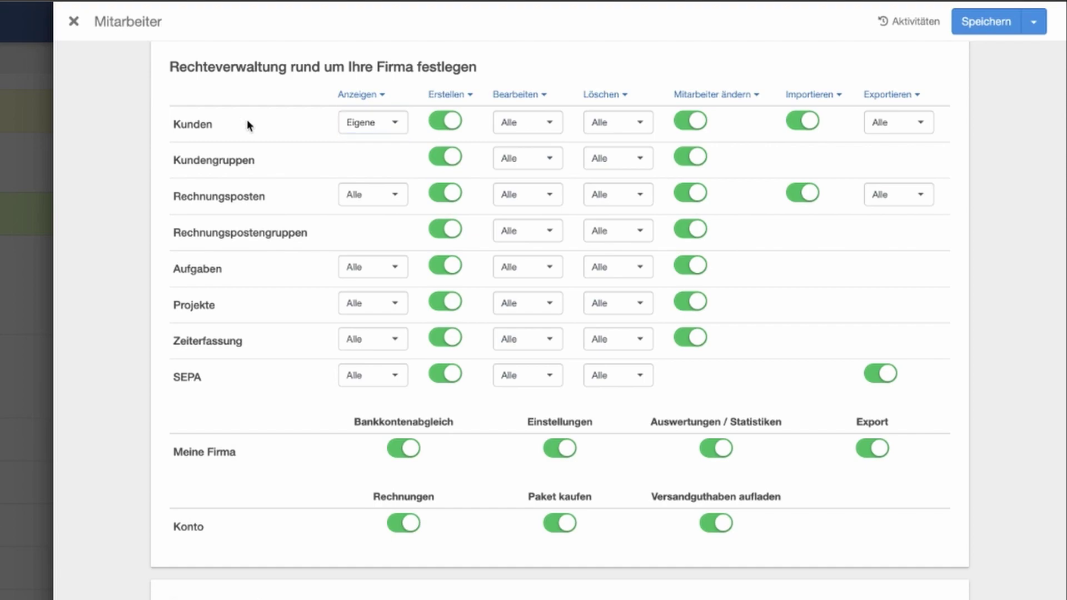
# Step: Examine the Rechnungsposten permissions and the available export options for Kunden
pyautogui.moveTo(296, 204); pyautogui.dragTo(176, 199)
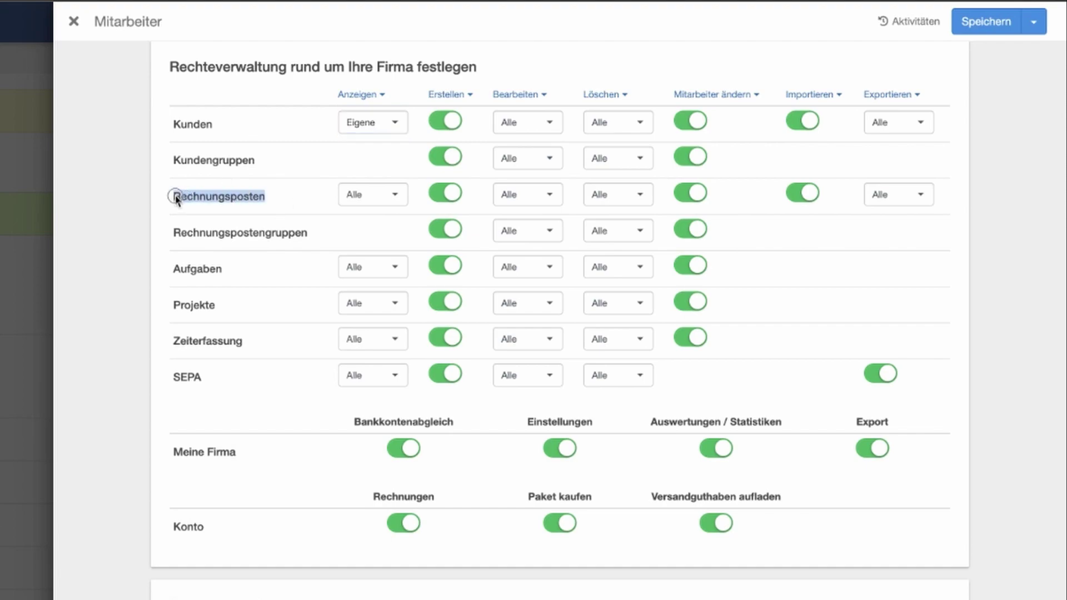
pyautogui.click(296, 194)
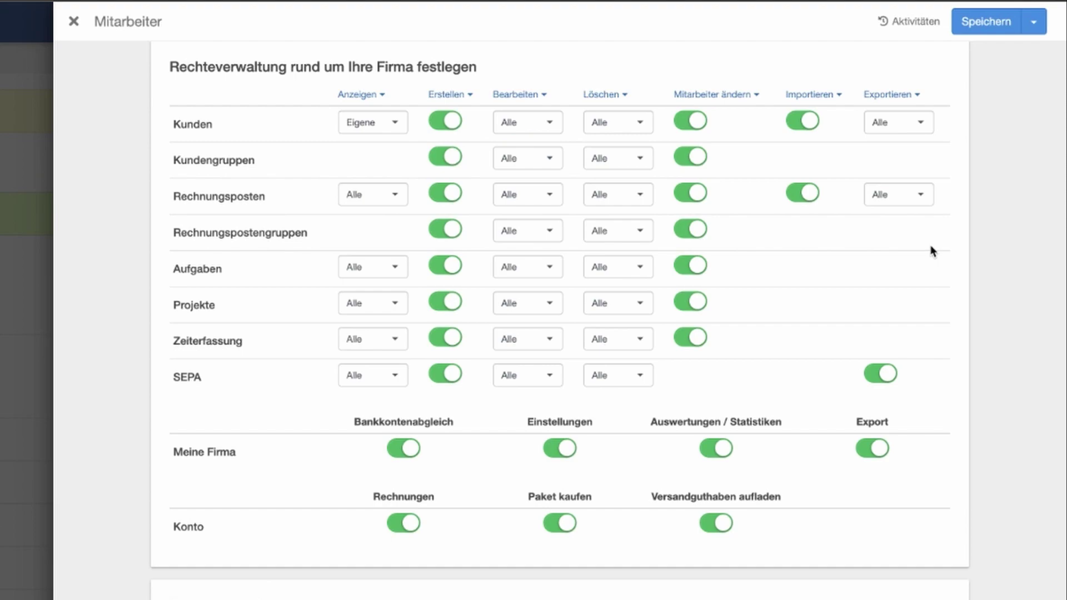
pyautogui.click(919, 127)
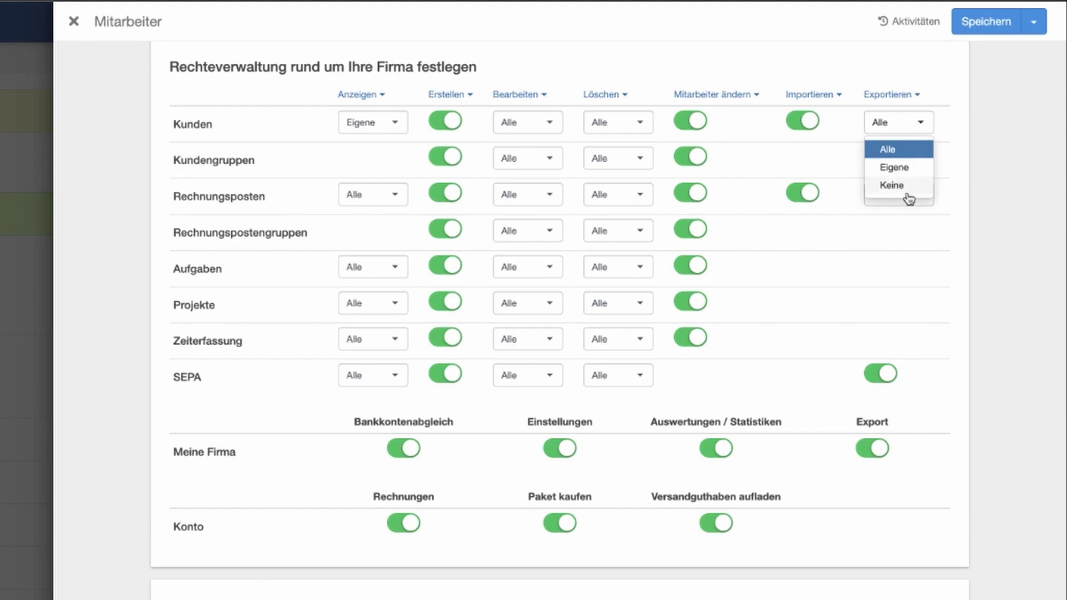
pyautogui.click(928, 128)
# Step: Review the Mitarbeiter group's app permissions and close the group
pyautogui.scroll(-3, 165, 509)
pyautogui.scroll(-4, 165, 509)
pyautogui.scroll(-2, 165, 332)
pyautogui.tripleClick(190, 186)
pyautogui.click(504, 187)
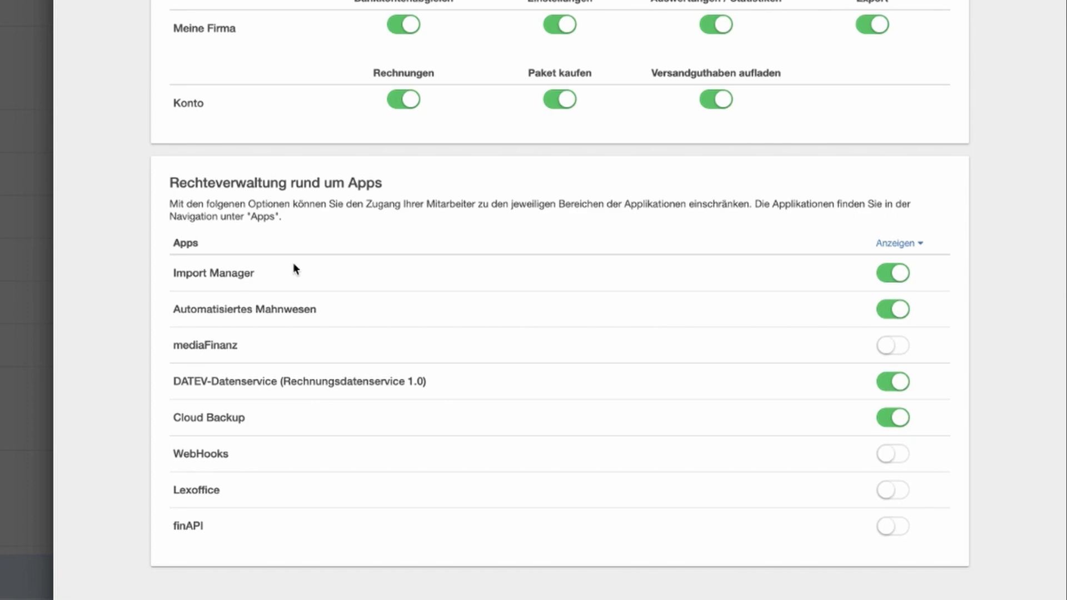
pyautogui.scroll(5, 295, 269)
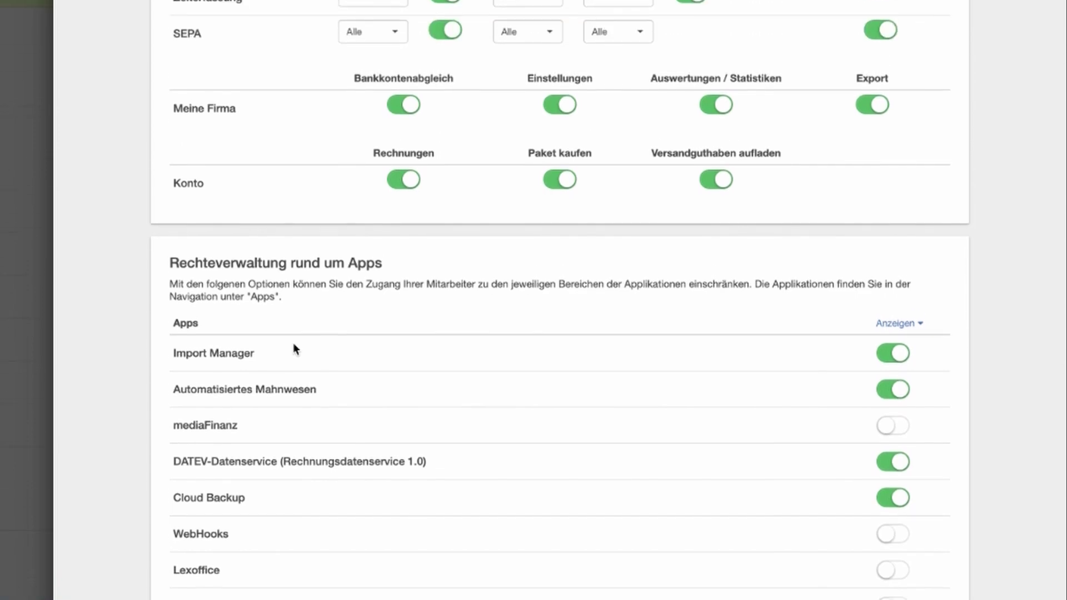
pyautogui.scroll(8, 295, 556)
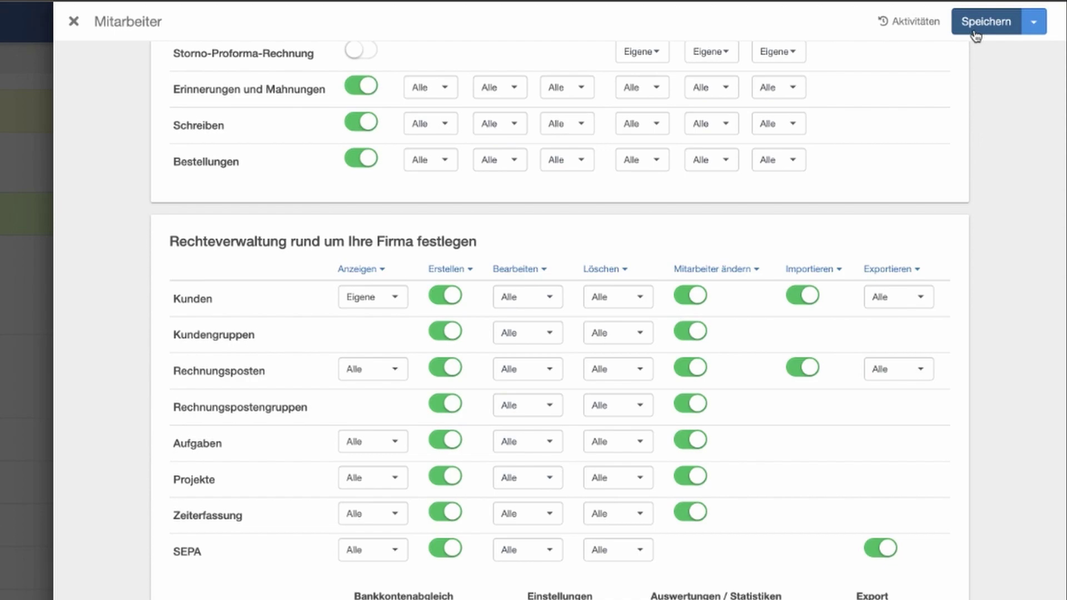
pyautogui.click(73, 23)
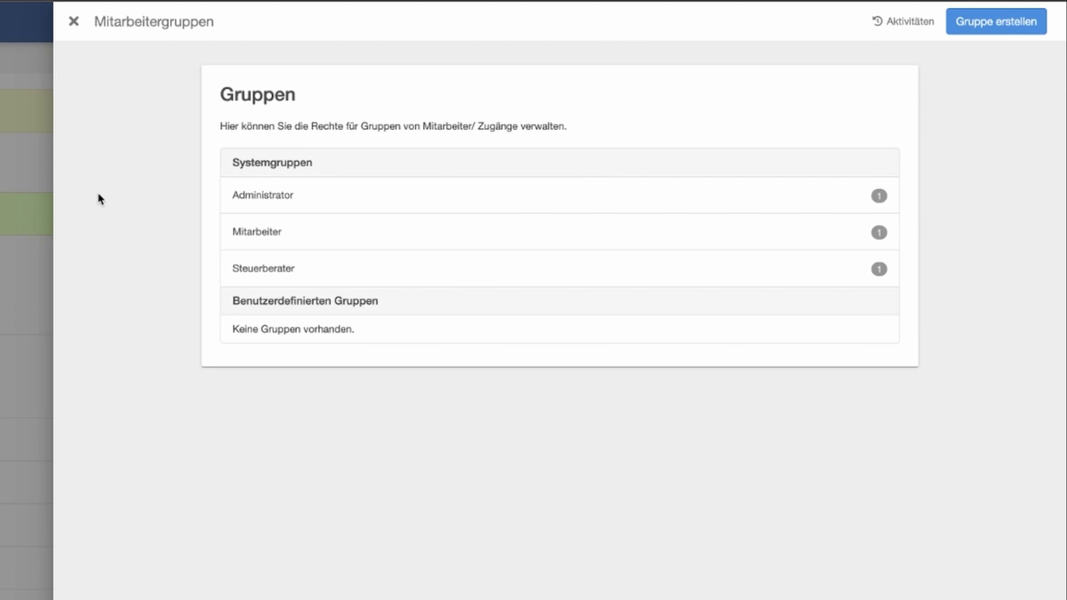
# Step: Create and save a custom employee group named Buchhaltung with the default permissions, and close the group management
pyautogui.click(996, 26)
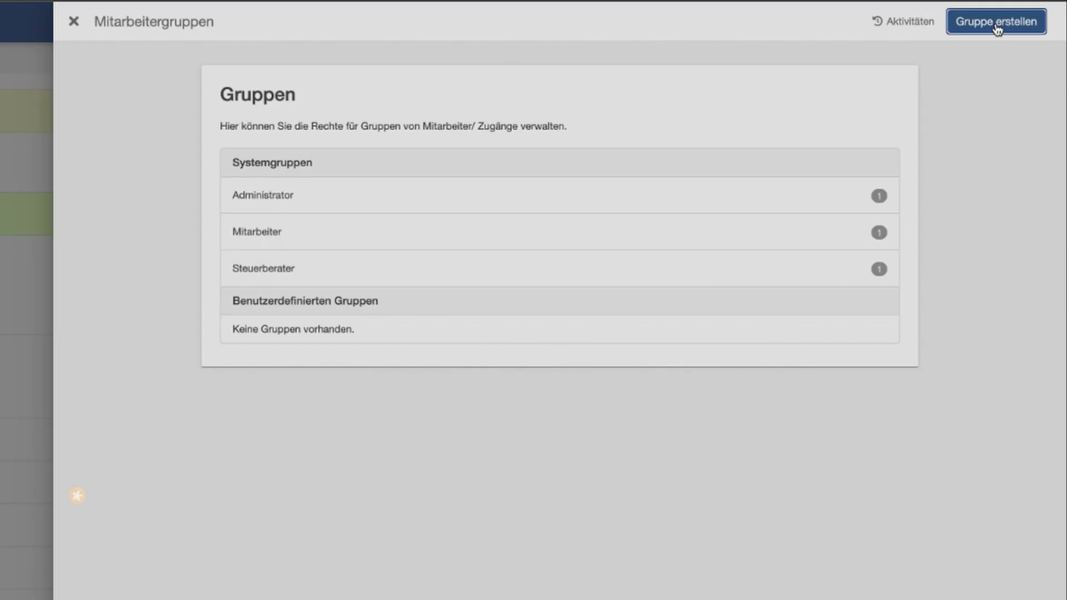
pyautogui.write('Buchhaltung')
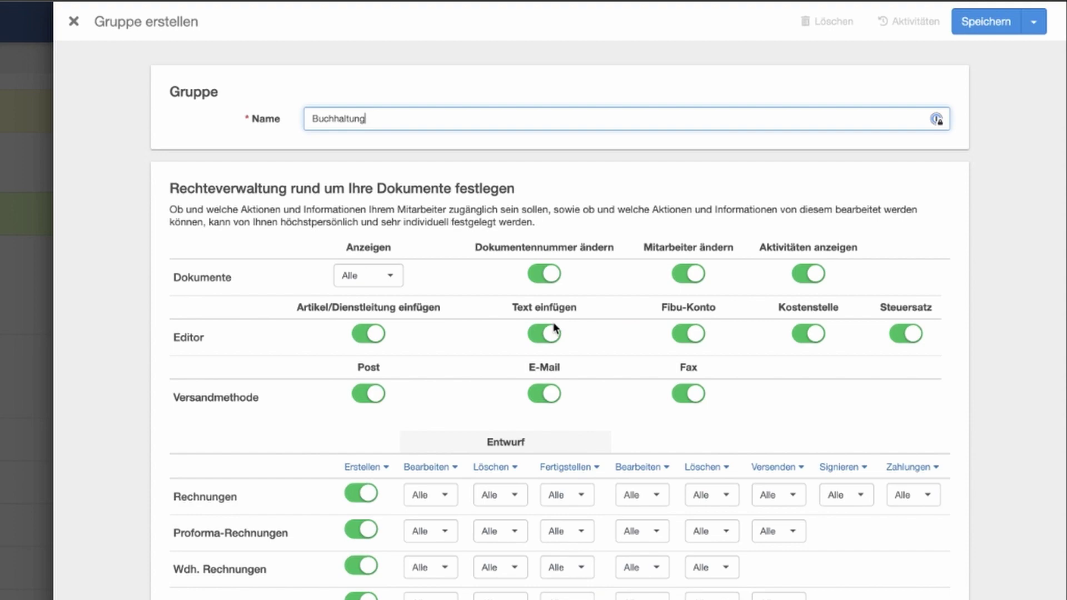
pyautogui.click(987, 22)
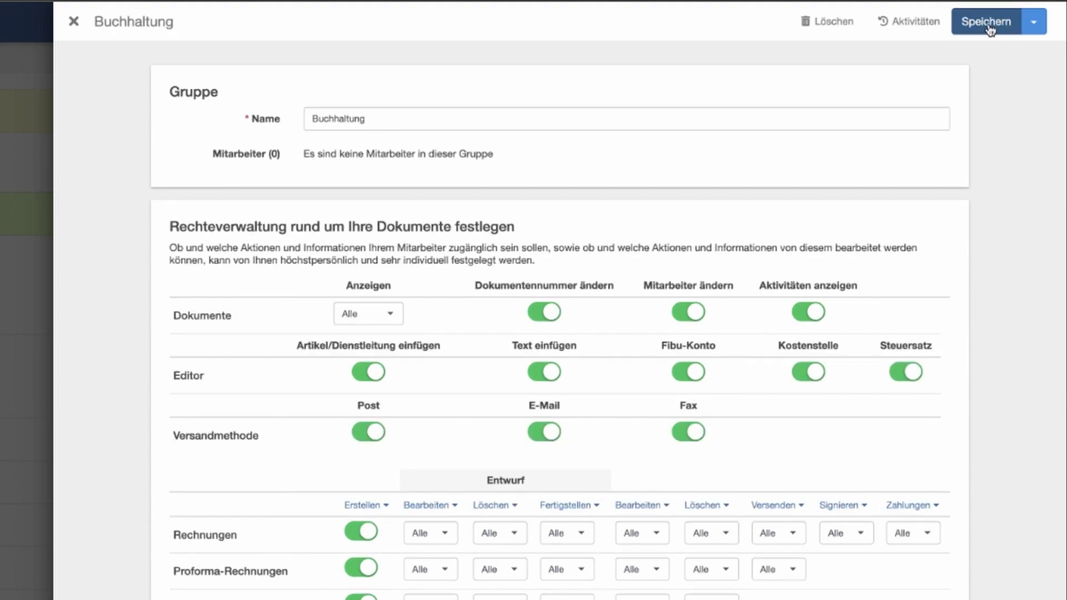
pyautogui.click(73, 21)
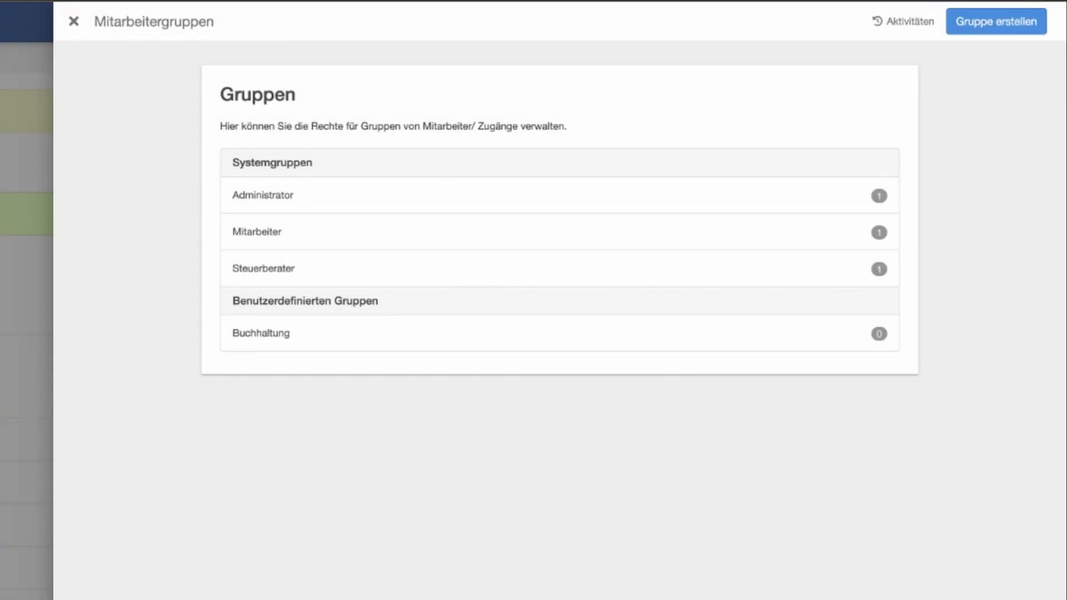
pyautogui.press('Escape')
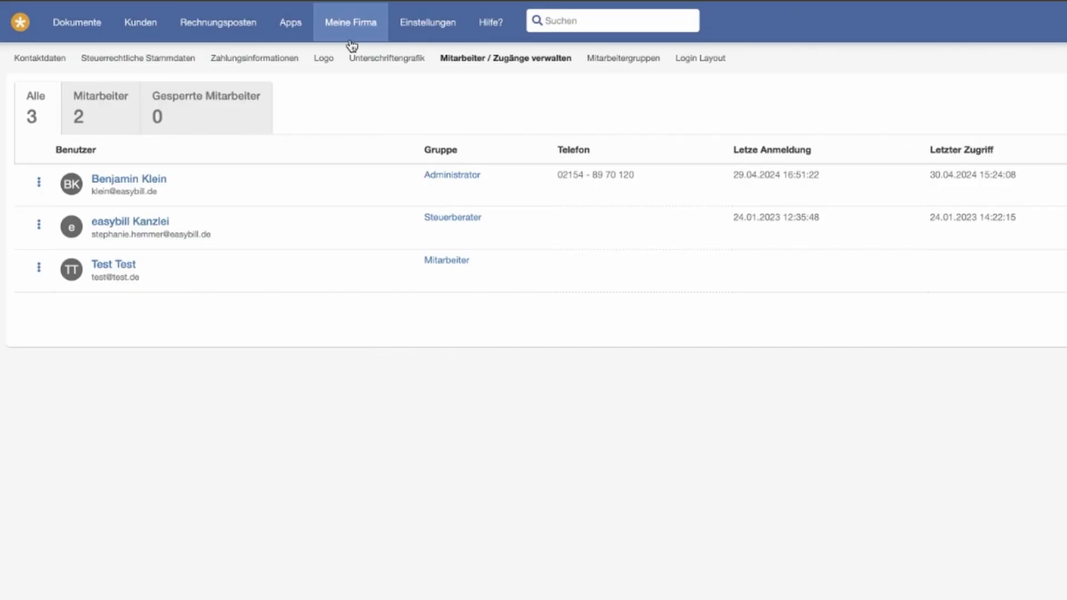
# Step: Start a new employee record under Mitarbeiter / Zugänge verwalten and assign it to the Buchhaltung group
pyautogui.click(317, 25)
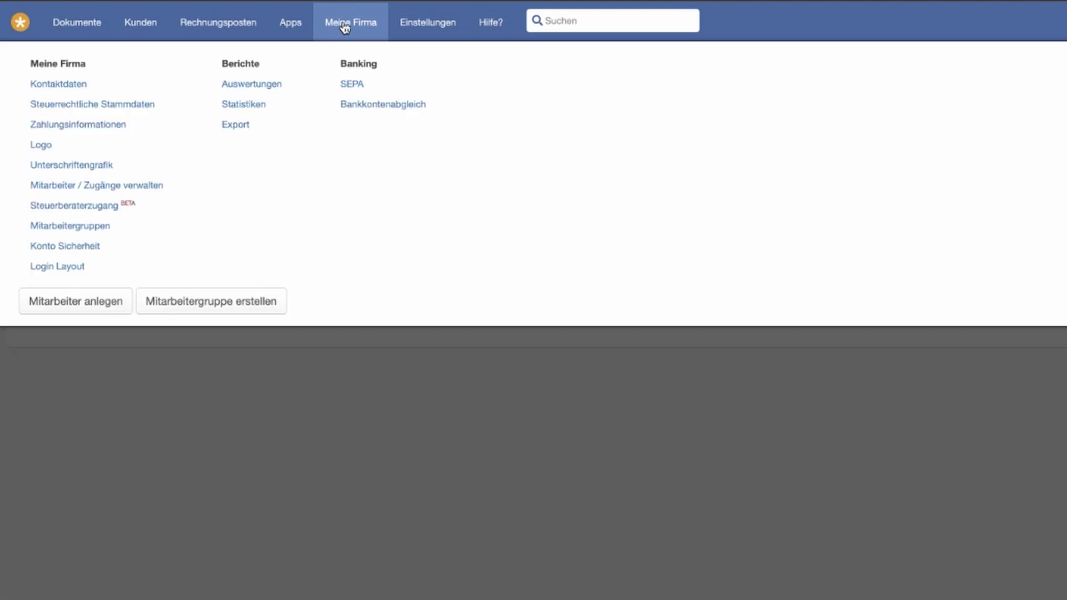
pyautogui.click(69, 188)
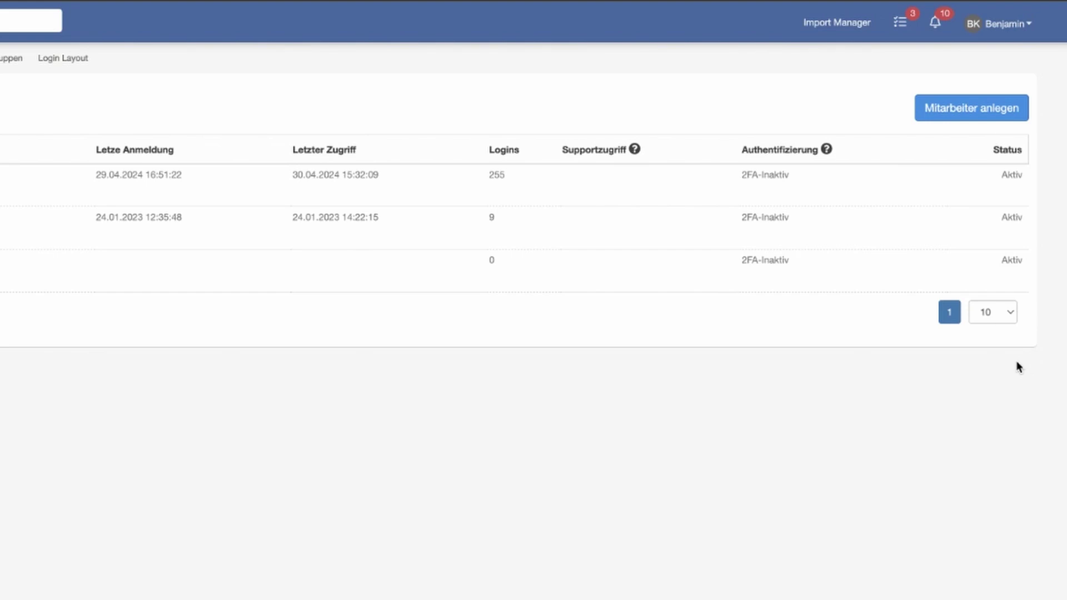
pyautogui.click(988, 110)
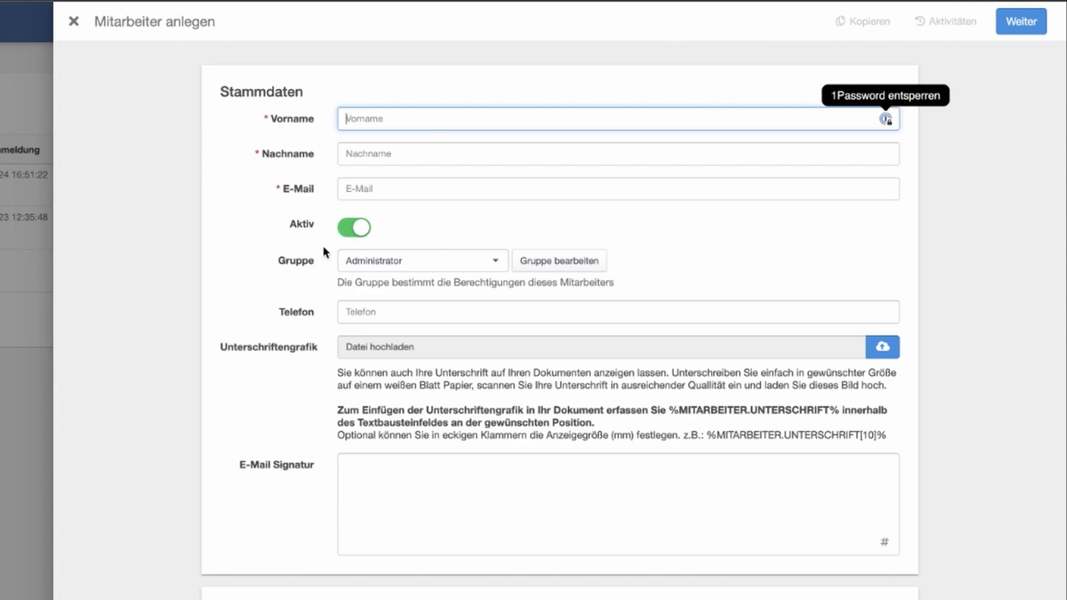
pyautogui.click(416, 233)
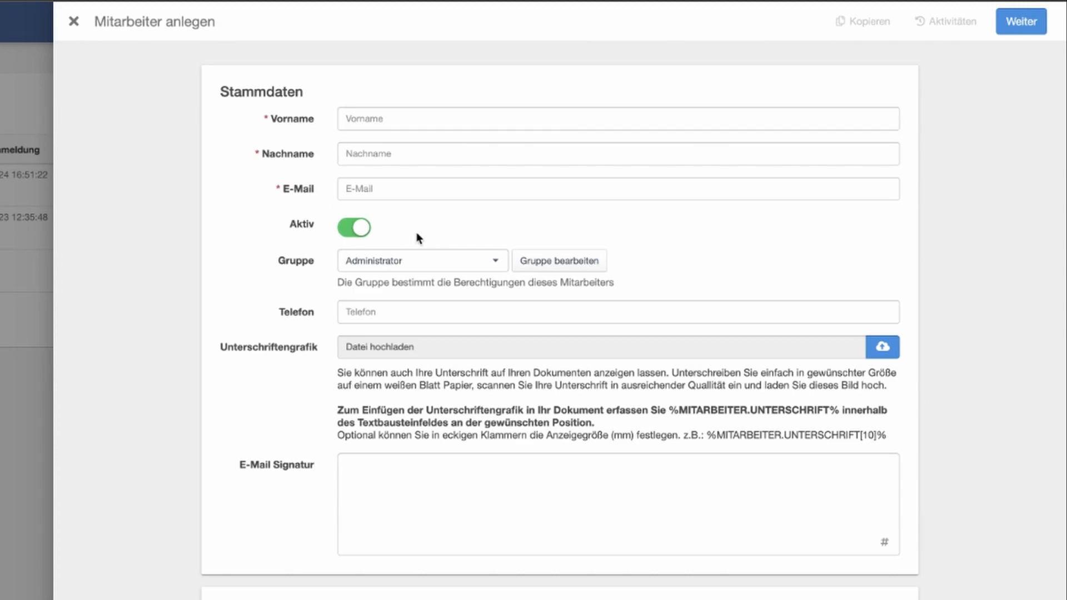
pyautogui.click(435, 263)
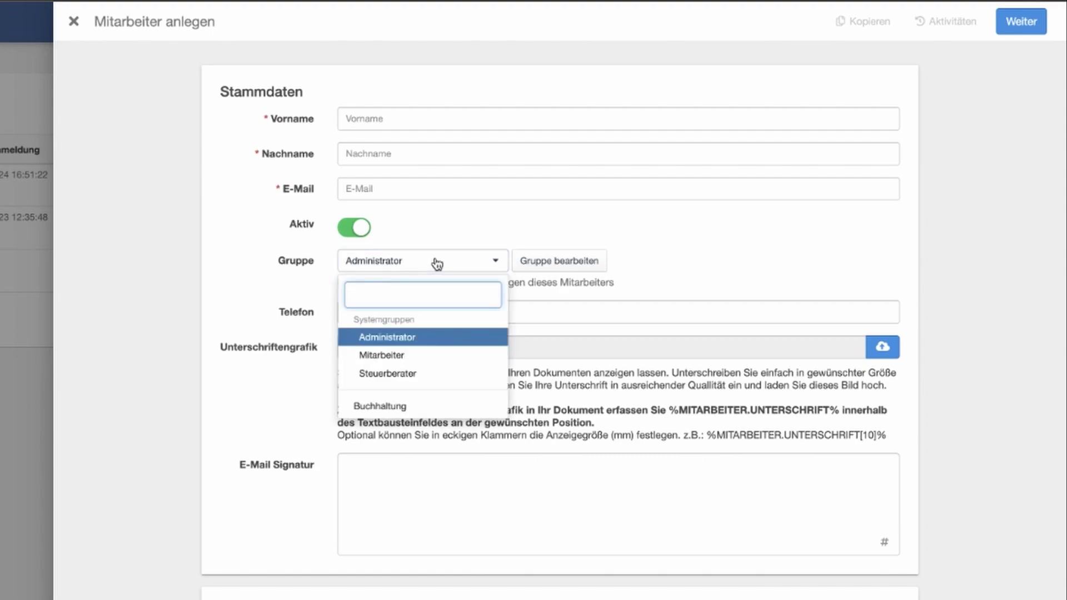
pyautogui.click(405, 409)
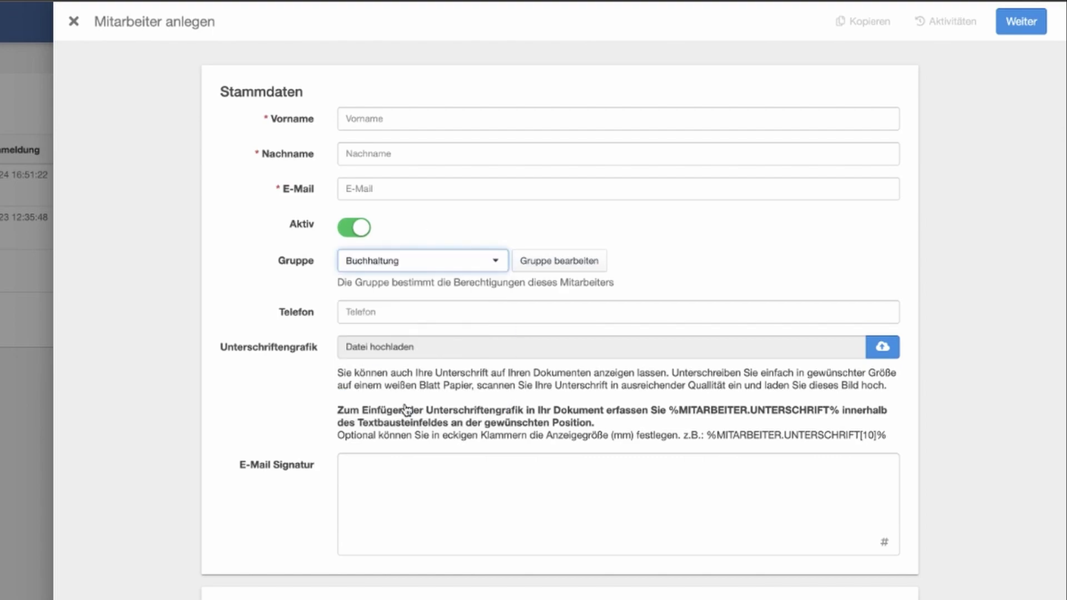
# Step: Close the new employee form without saving and open the Rechnungen list
pyautogui.click(242, 238)
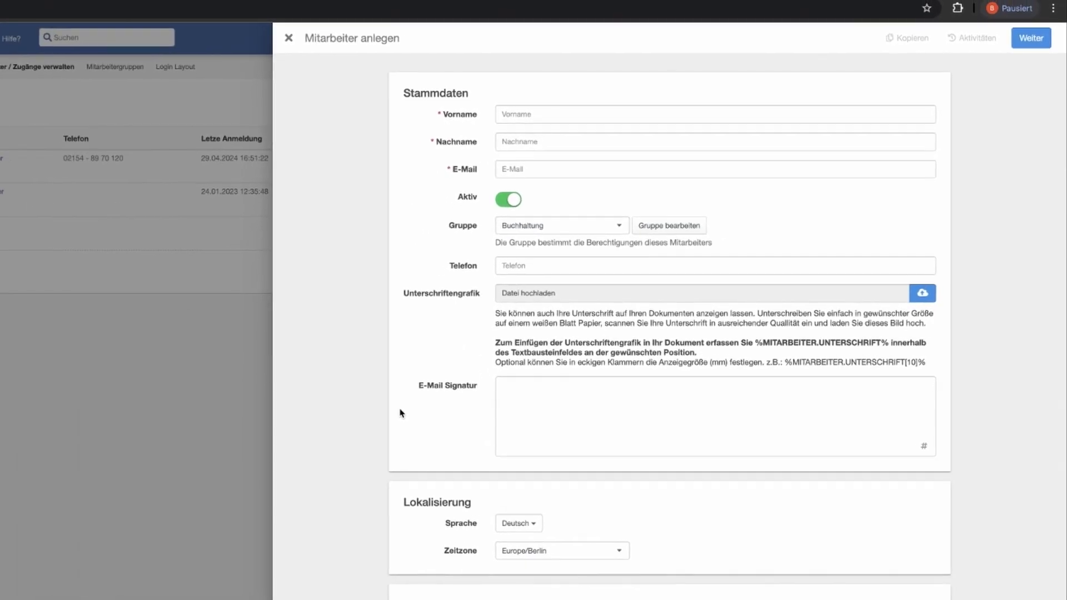
pyautogui.click(0, 434)
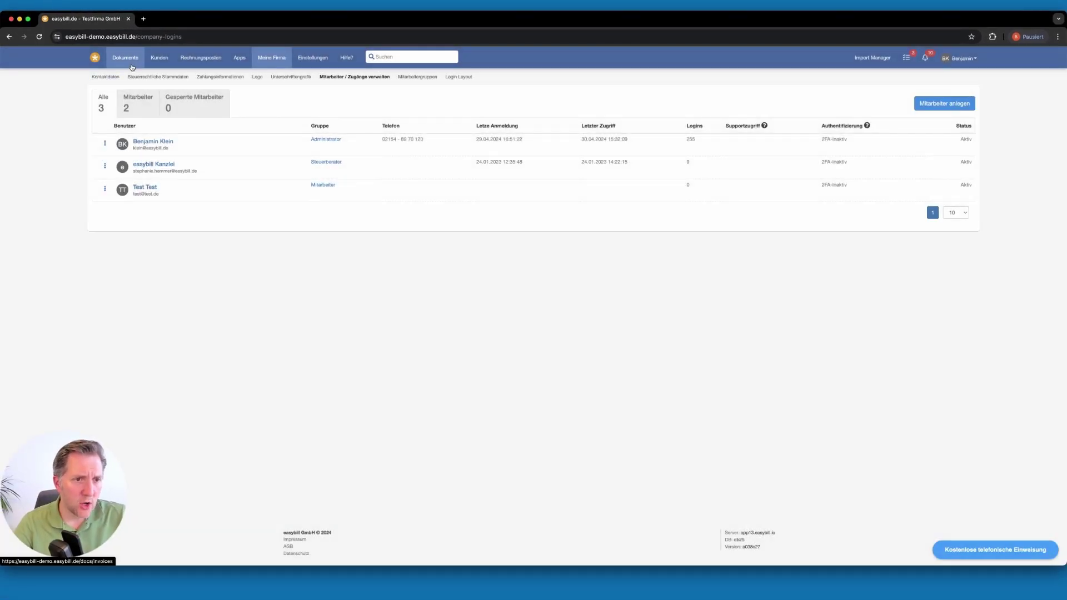
pyautogui.moveTo(131, 67)
pyautogui.click(119, 93)
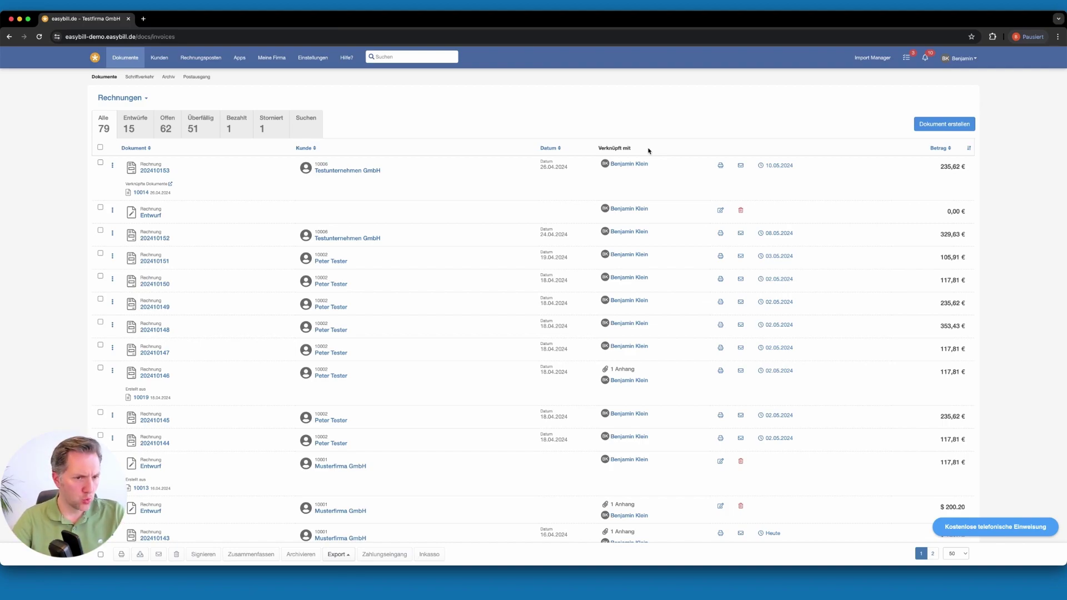
# Step: Open the topmost invoice, review its Versionen and Aktivitäten to see which employee worked on it, and close it
pyautogui.scroll(-1, 141, 175)
pyautogui.click(143, 174)
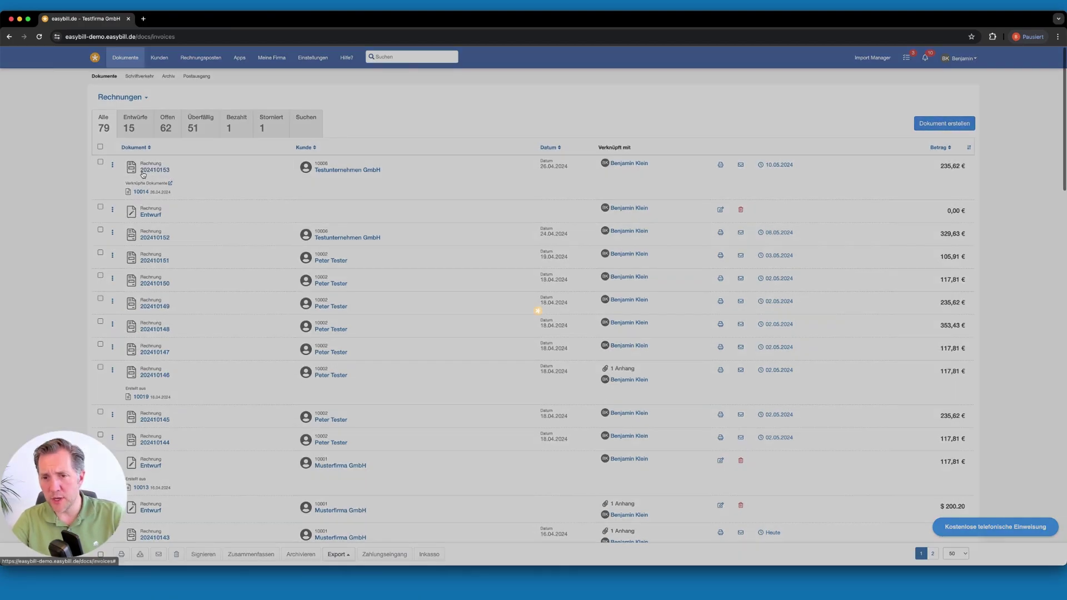
pyautogui.scroll(-5, 747, 281)
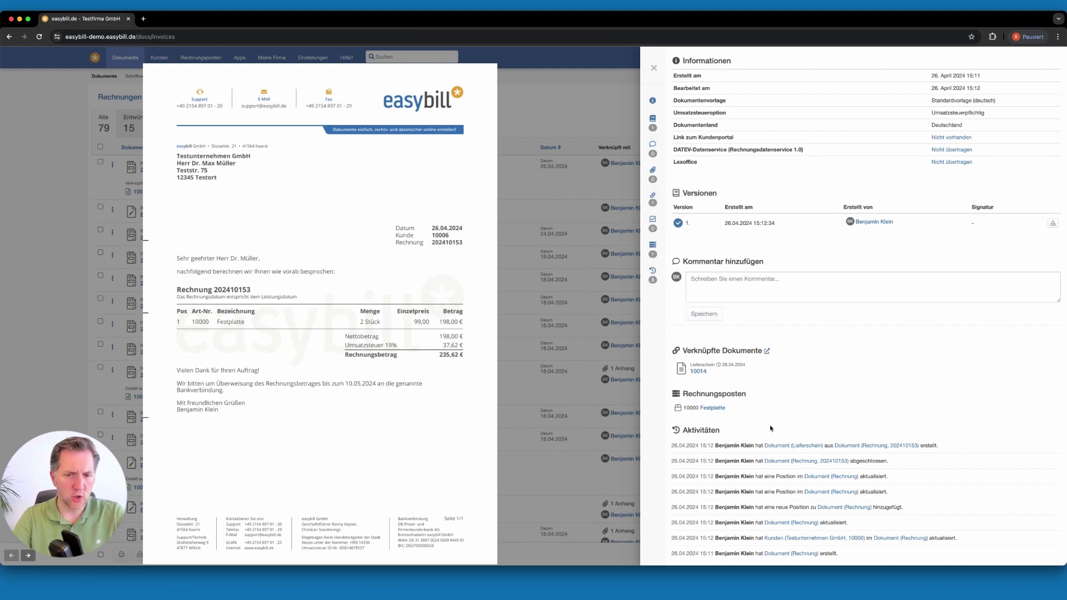
pyautogui.click(654, 69)
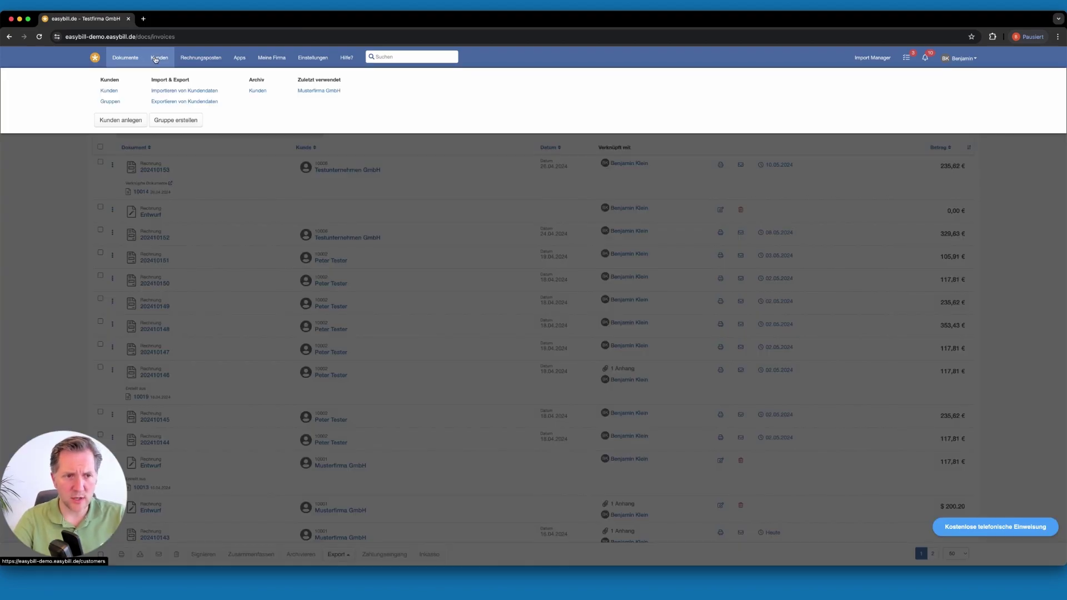
# Step: Edit the second customer in the Kunden list, assign the test employee as its Mitarbeiter, save the change and close the record
pyautogui.click(155, 60)
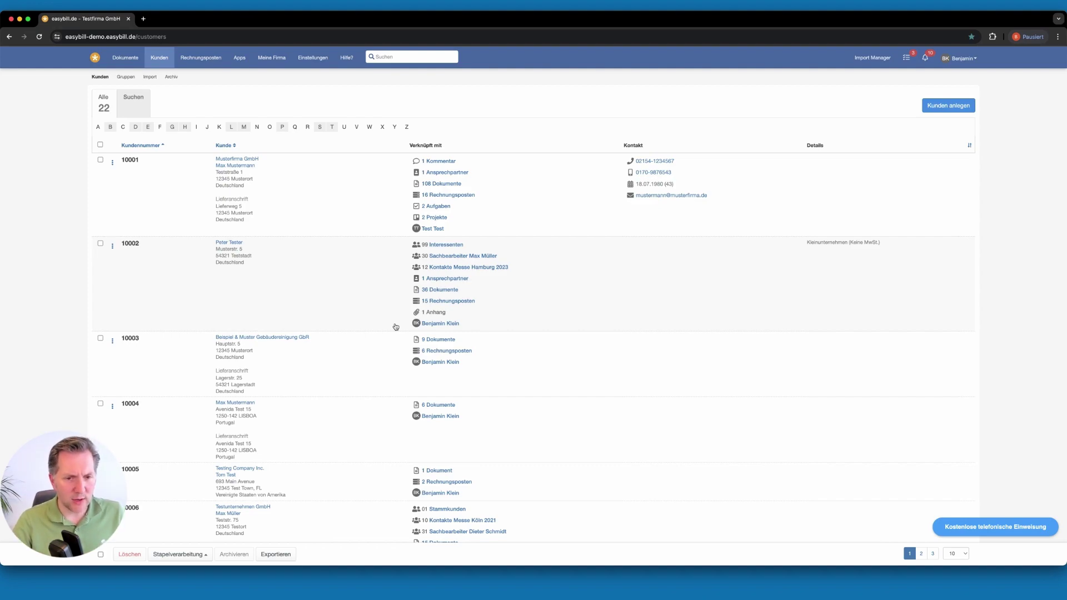
pyautogui.click(113, 247)
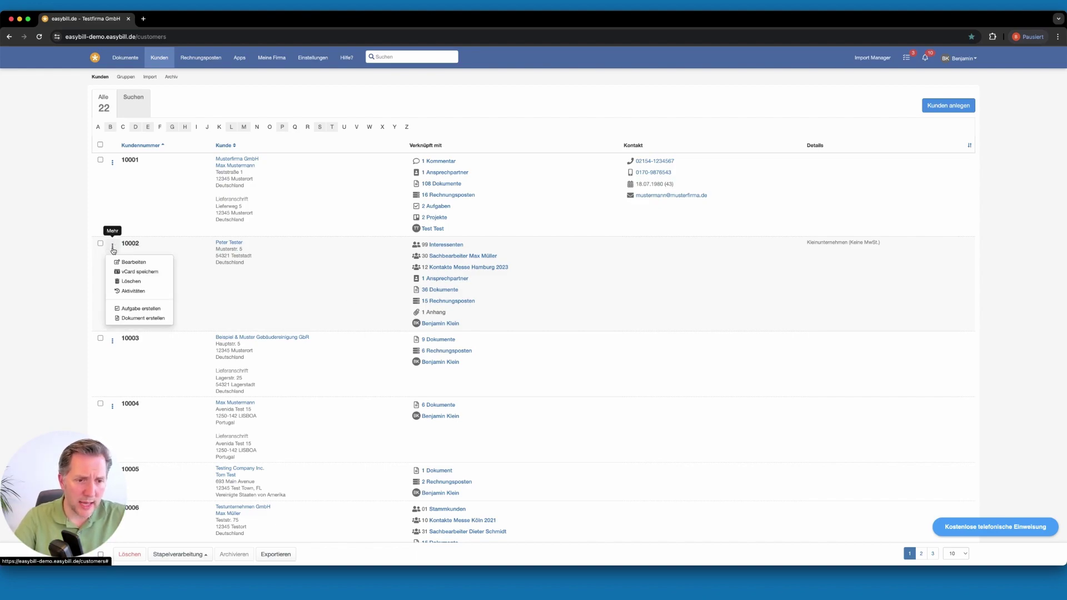
pyautogui.click(134, 261)
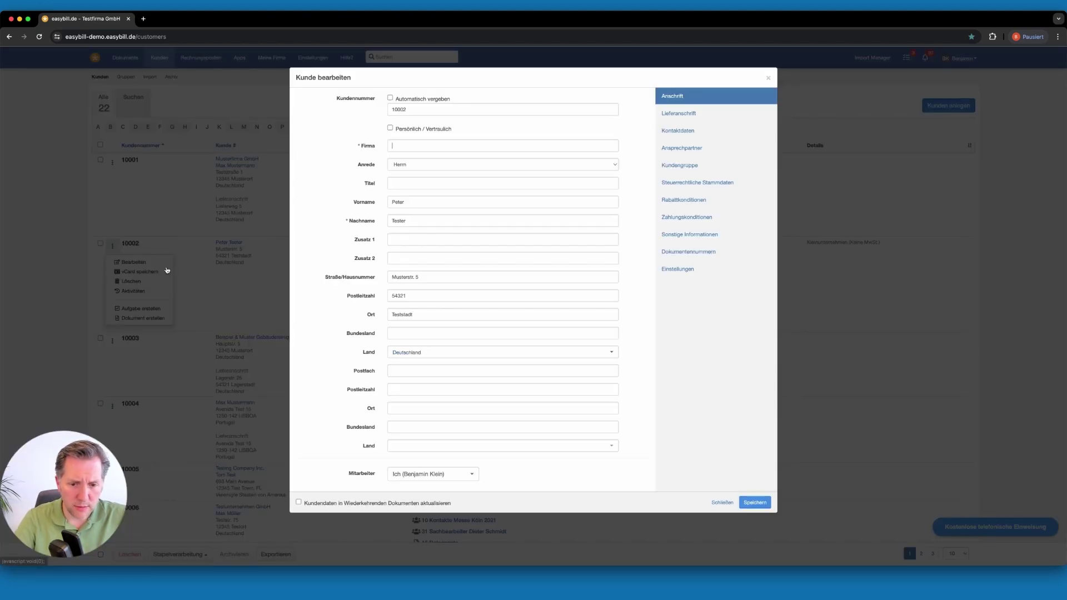
pyautogui.click(422, 474)
pyautogui.click(427, 526)
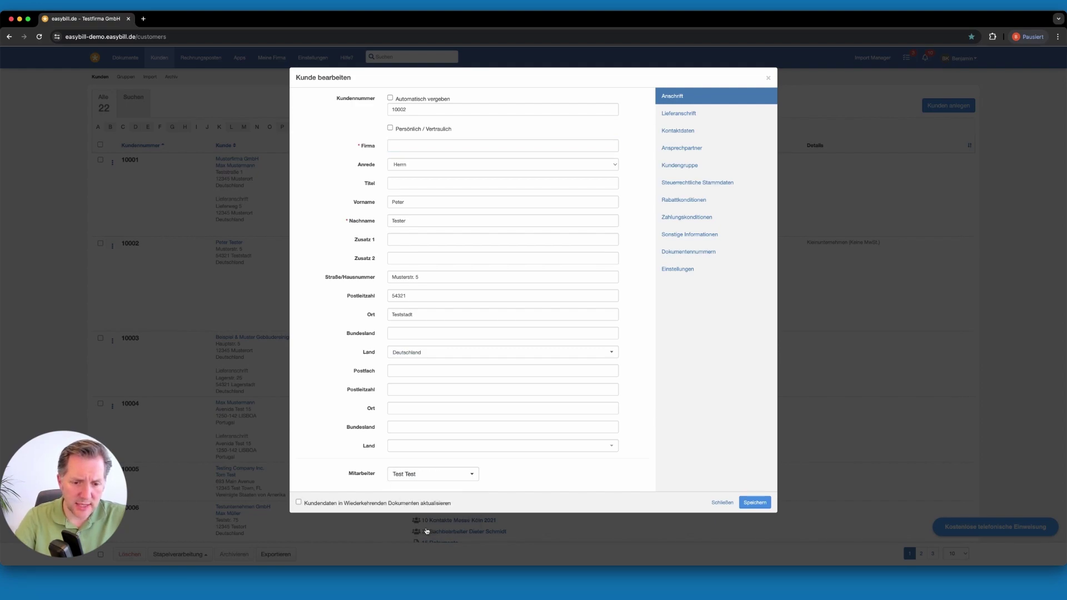
pyautogui.click(762, 504)
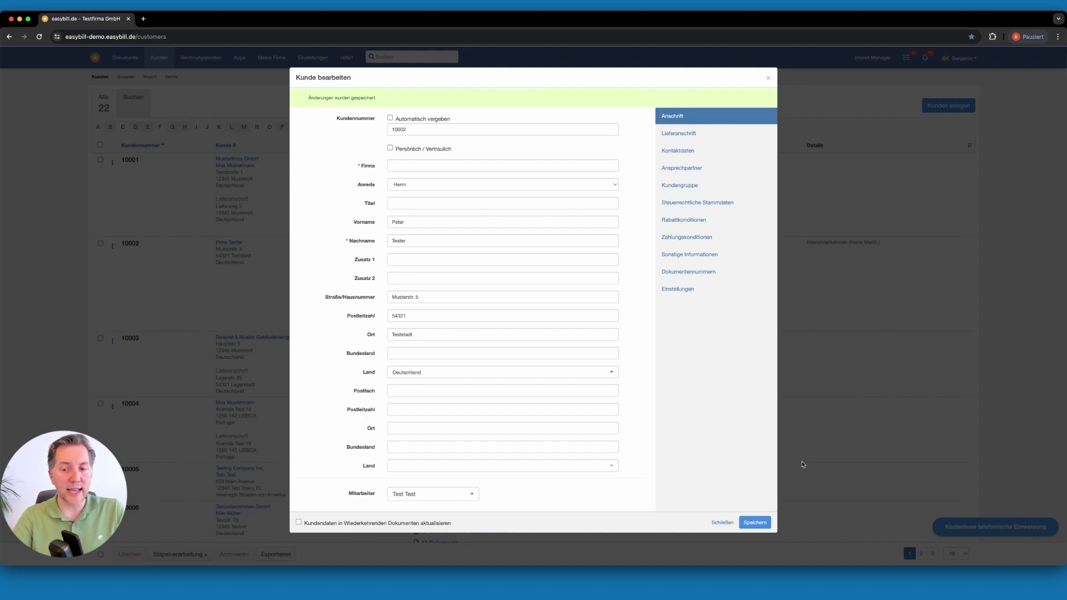
pyautogui.click(723, 523)
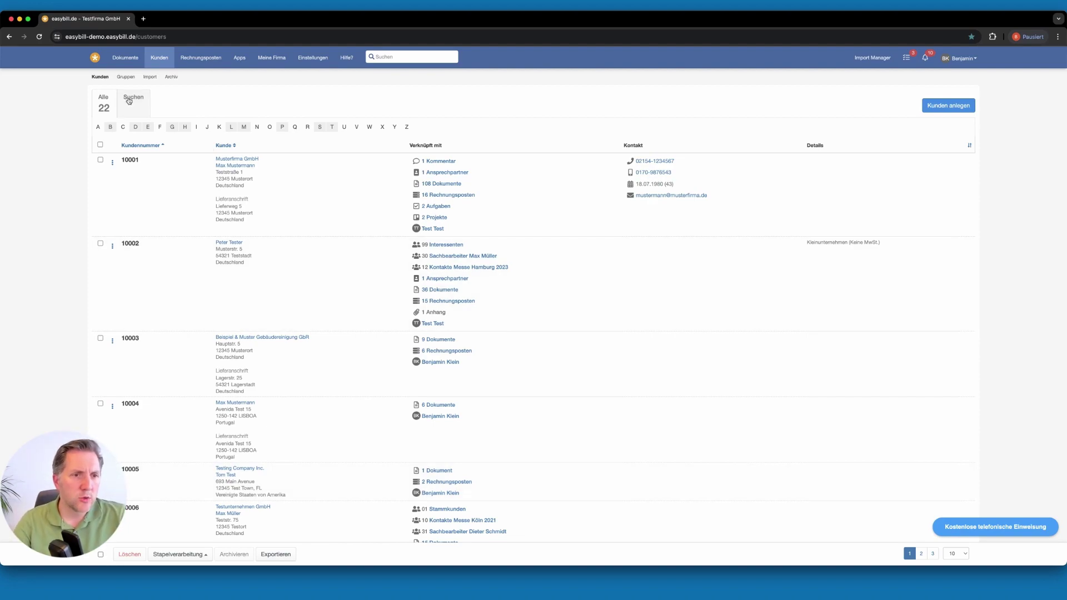
# Step: Show the extended search filters for Rechnungen and go to the Mitarbeiter filter
pyautogui.moveTo(135, 58)
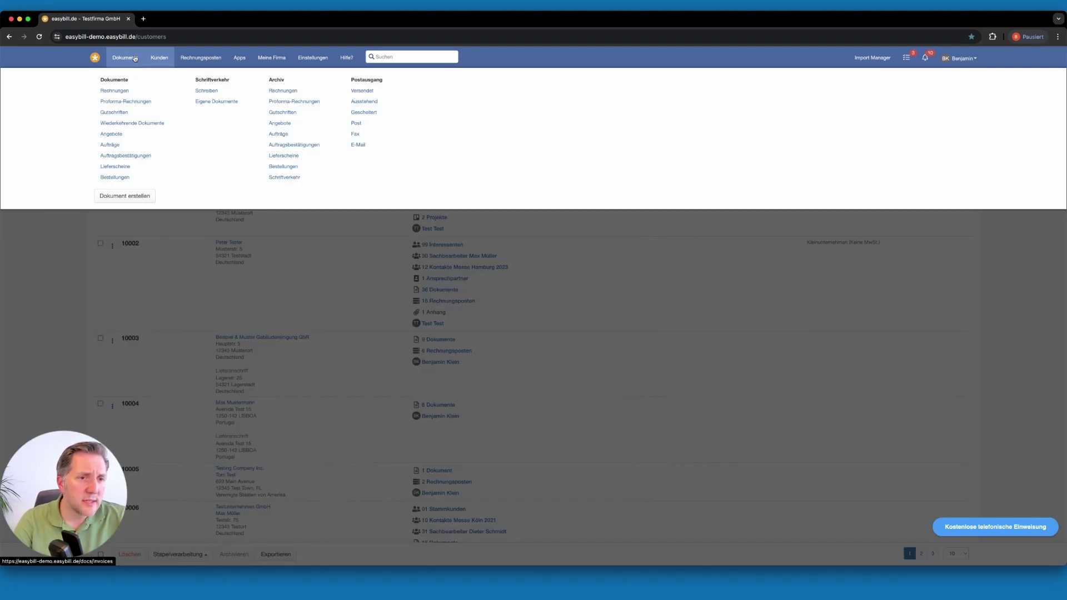
pyautogui.click(120, 91)
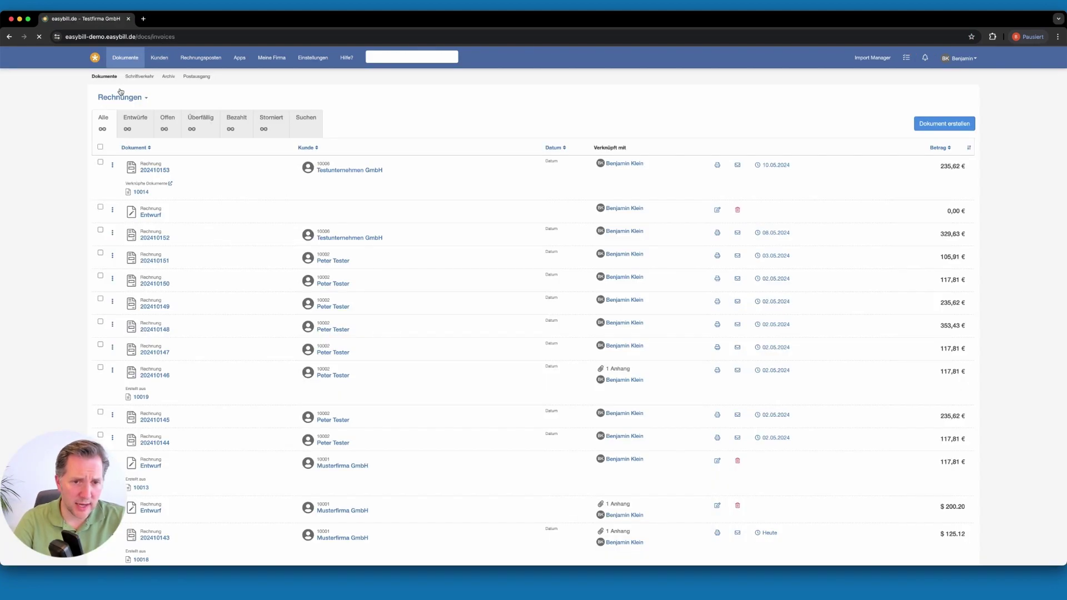
pyautogui.click(311, 127)
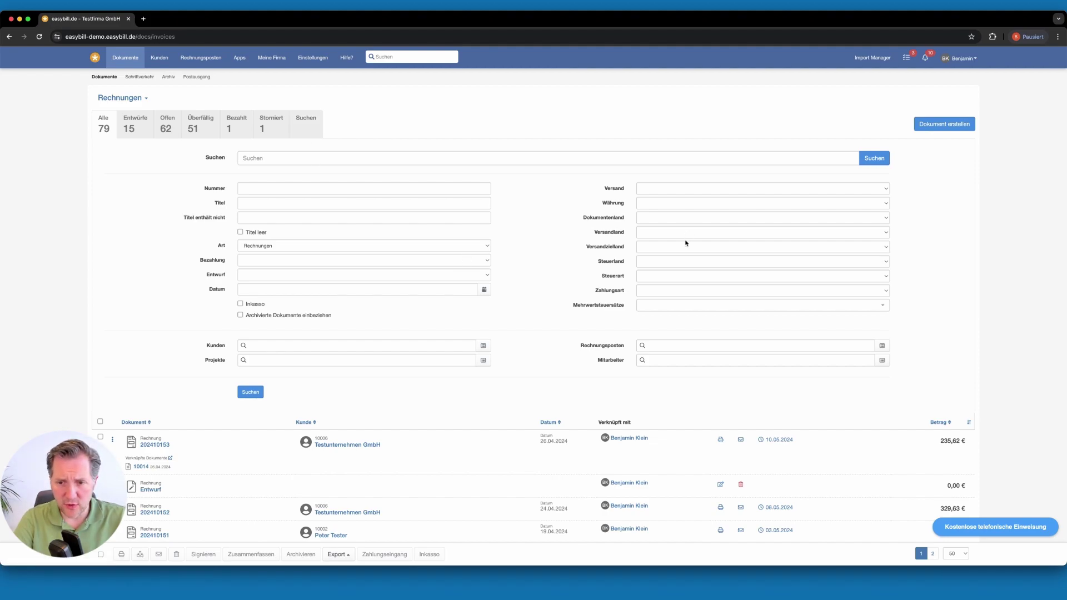
pyautogui.click(686, 362)
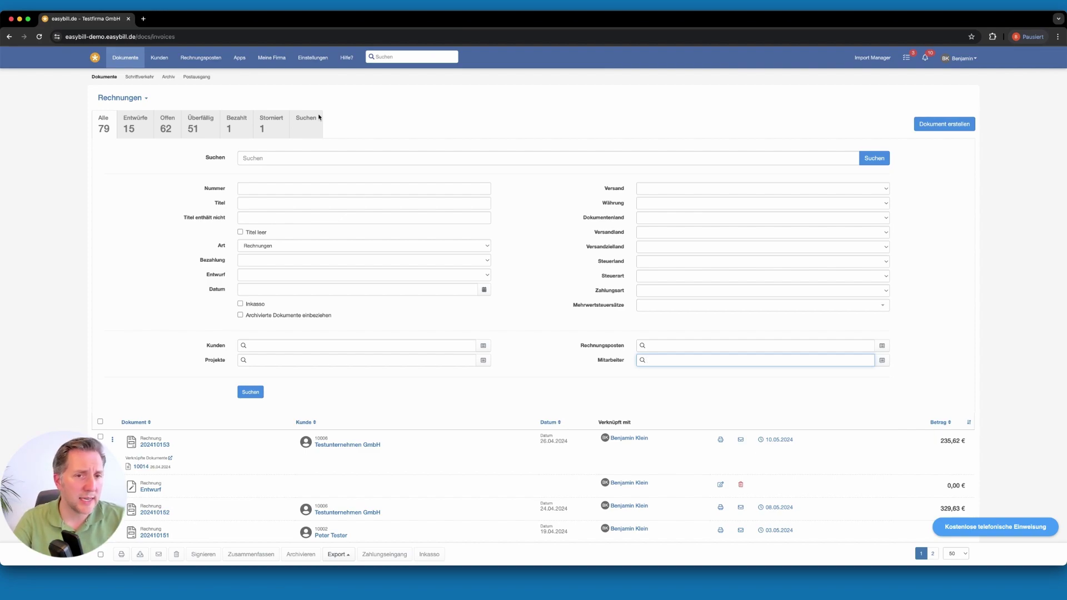
# Step: Open Auswertungen and restrict the Rechnungsausgangsbuch report to the first listed employee using the Mitarbeiter filter
pyautogui.click(272, 57)
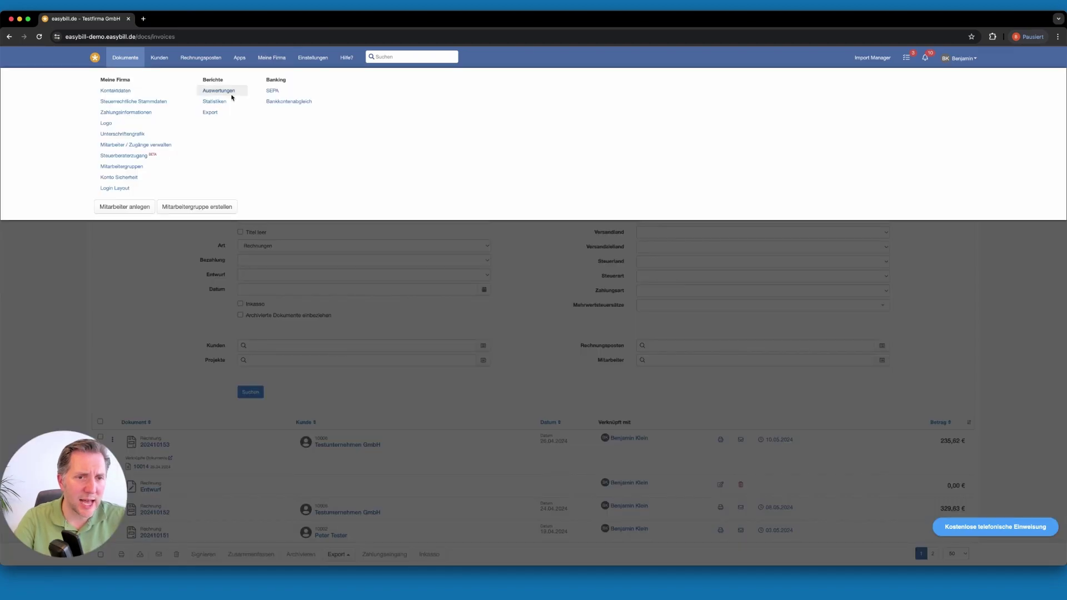
pyautogui.click(232, 93)
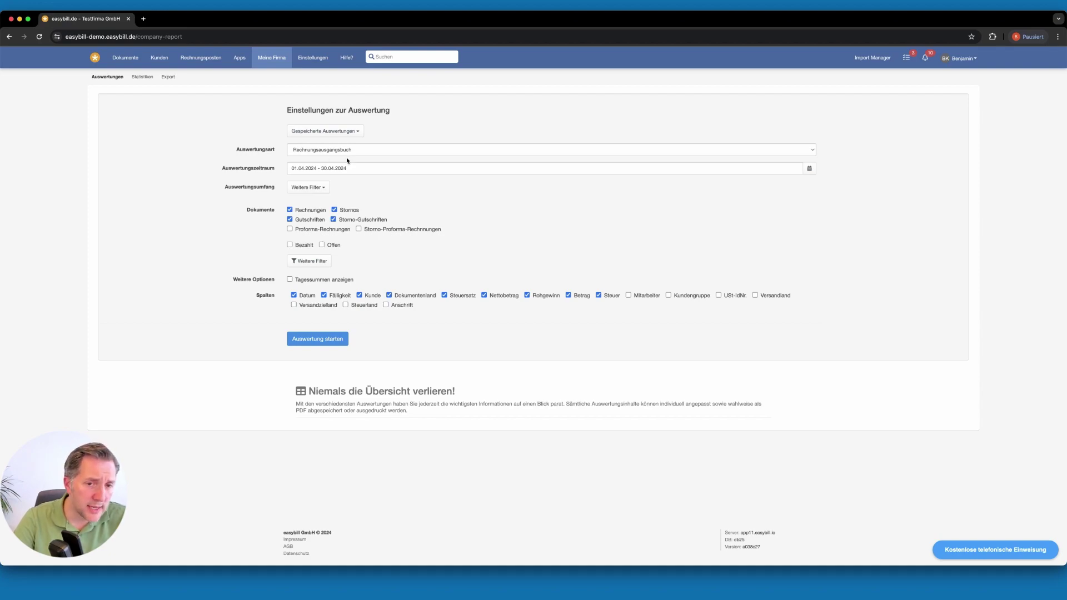
pyautogui.click(321, 189)
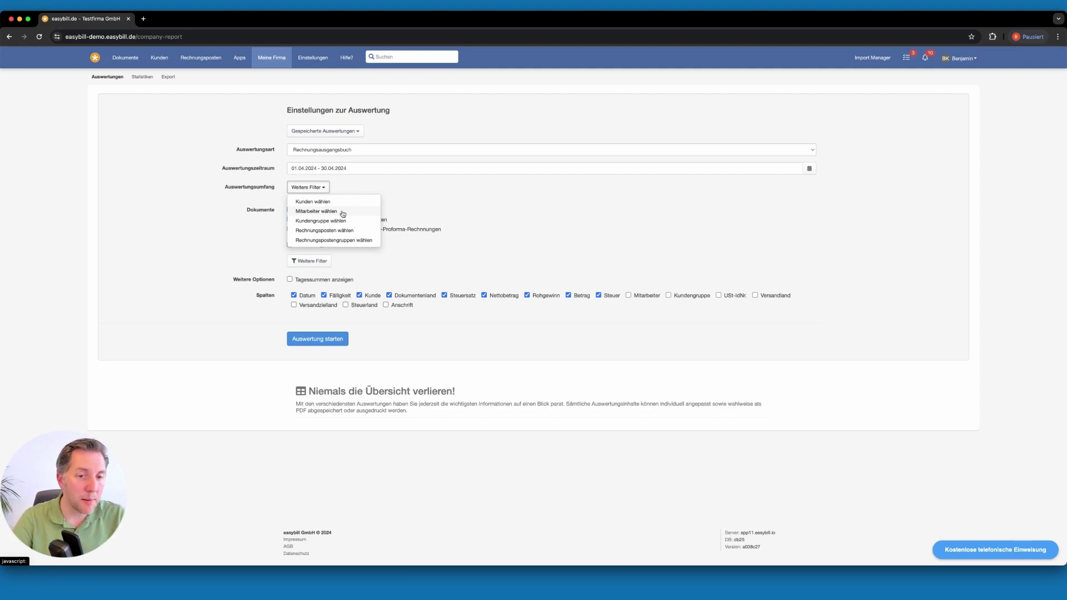
pyautogui.click(316, 211)
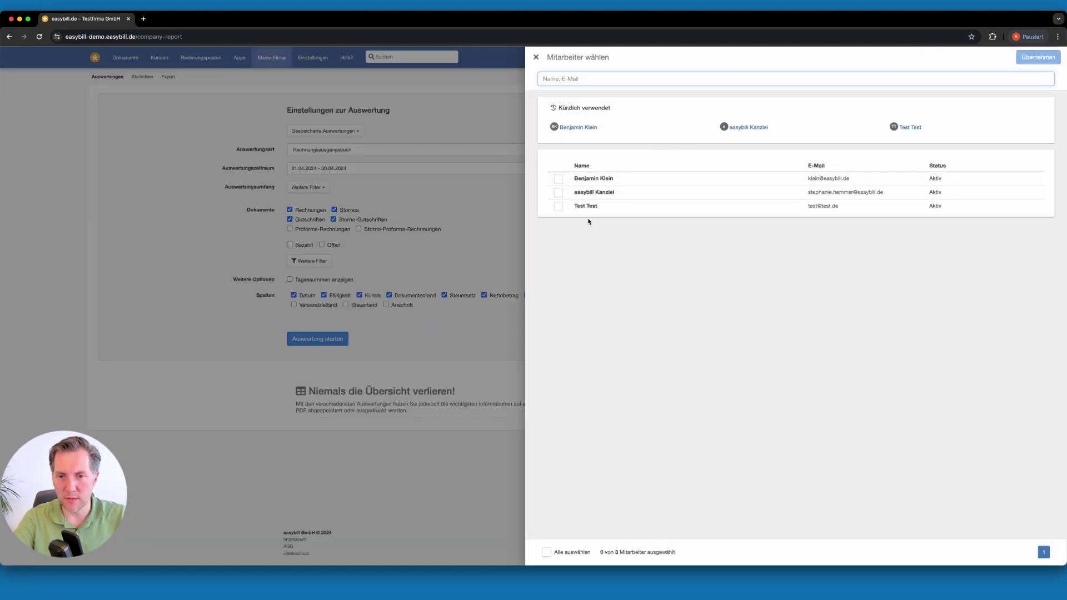
pyautogui.click(558, 178)
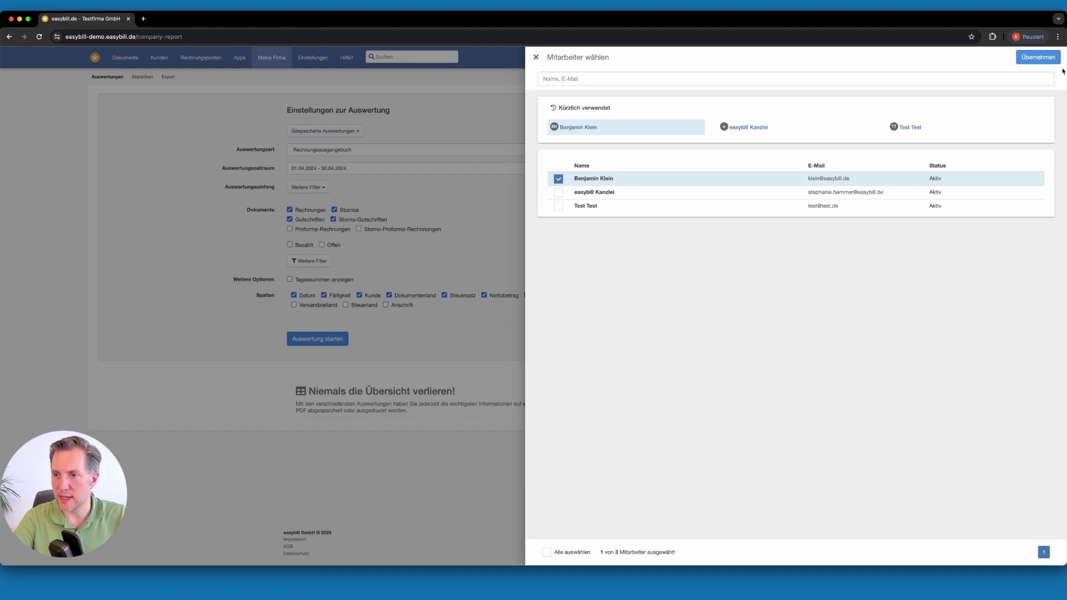
pyautogui.click(1038, 58)
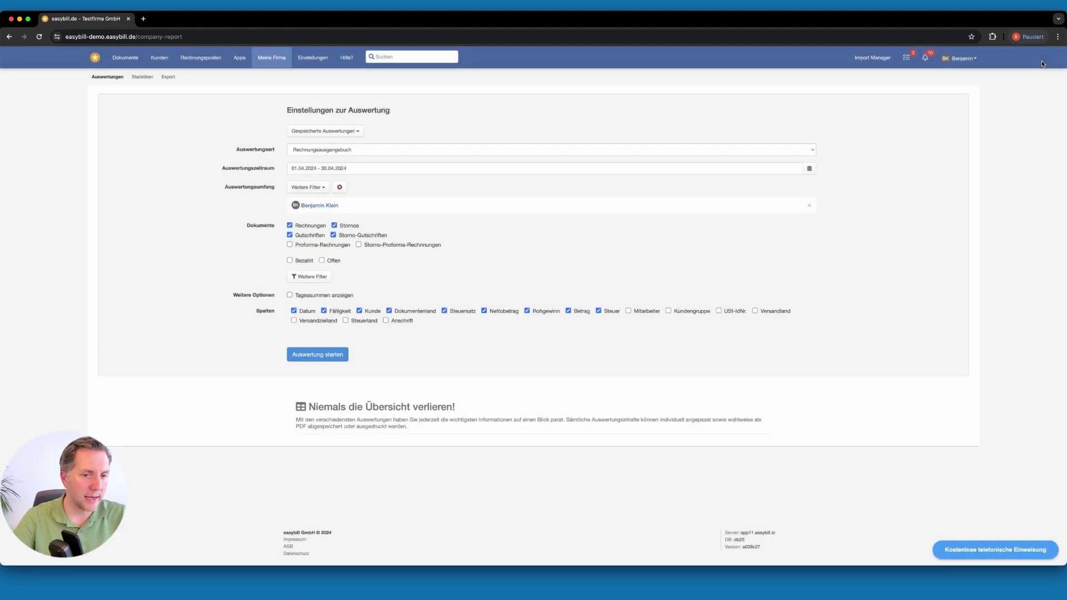